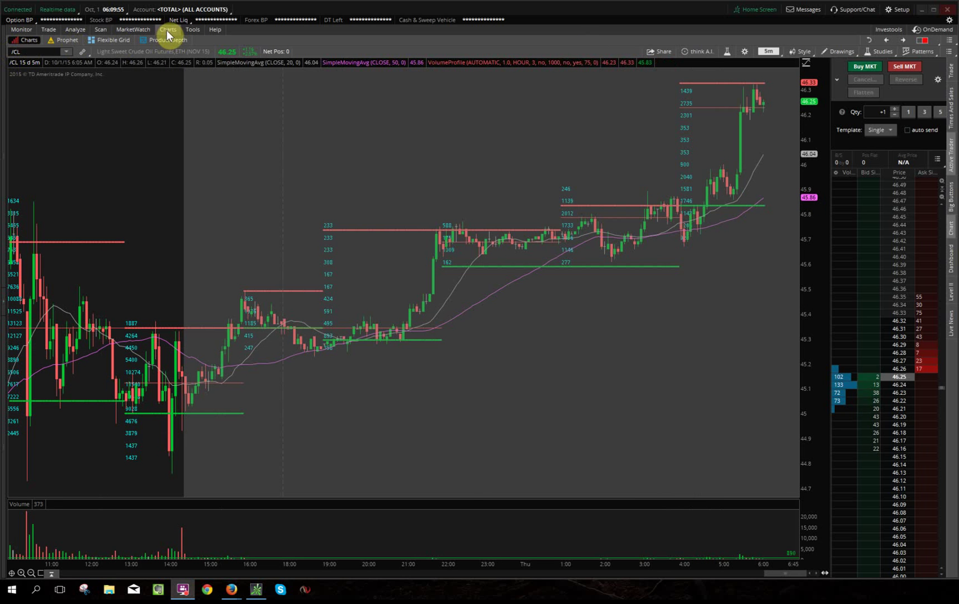
- Try the Flexible Grid layout, then return to the single /CL 5-minute chart's study options
left_click(113, 39)
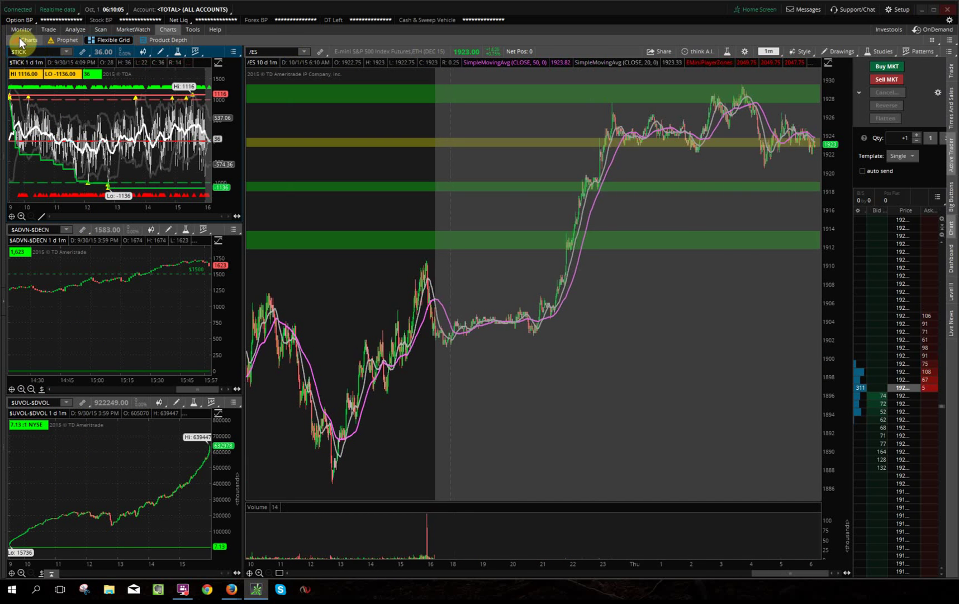
left_click(19, 38)
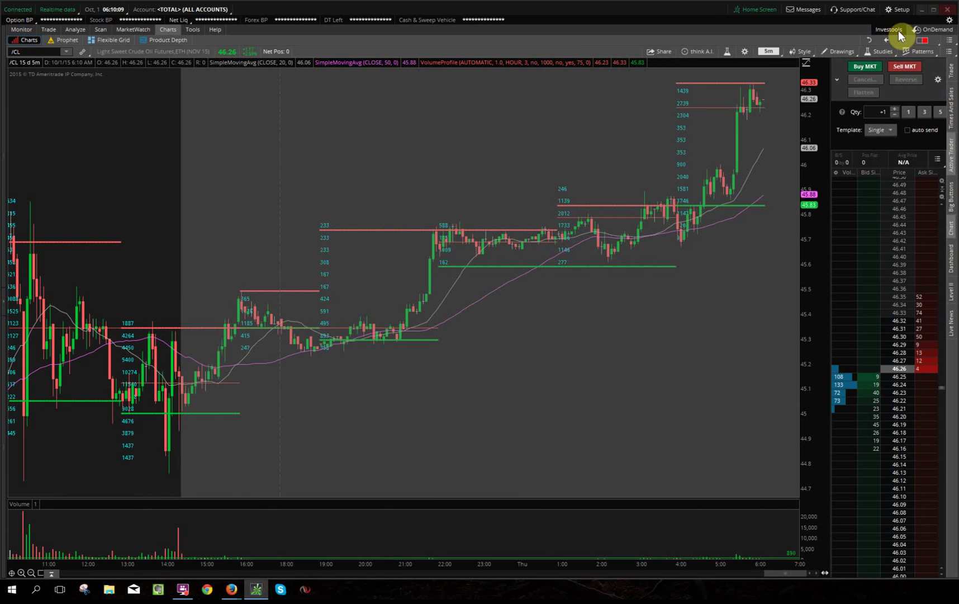
left_click(876, 49)
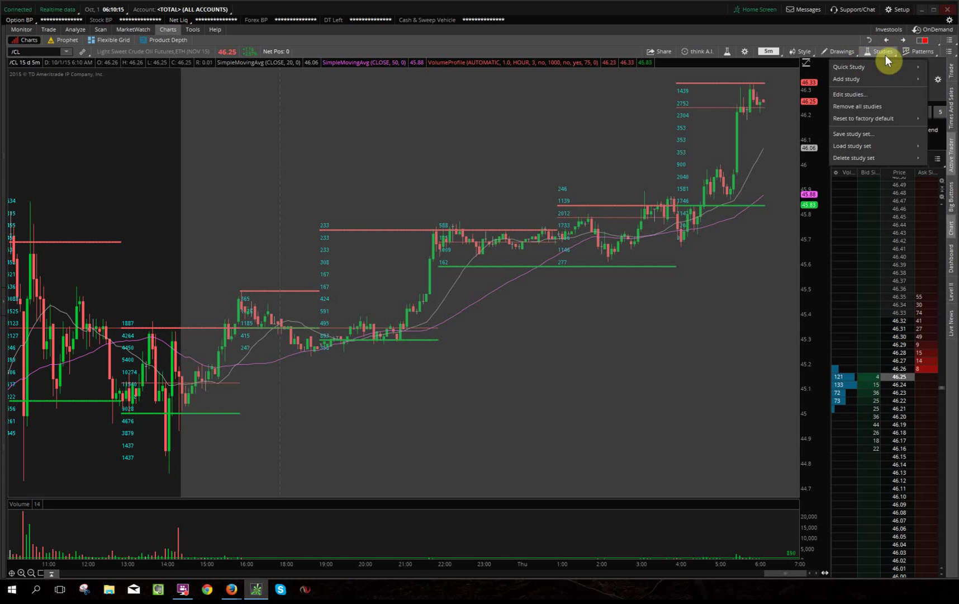
- In the study editor, search 'volume pr', add VolumeProfile, and remove the duplicate VolumeProfile row
left_click(870, 94)
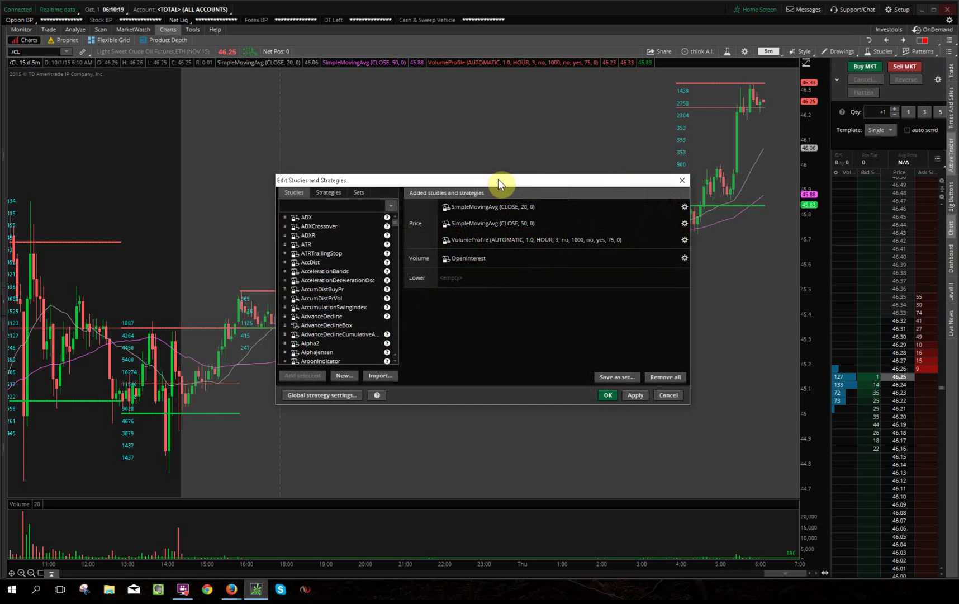
left_click(343, 204)
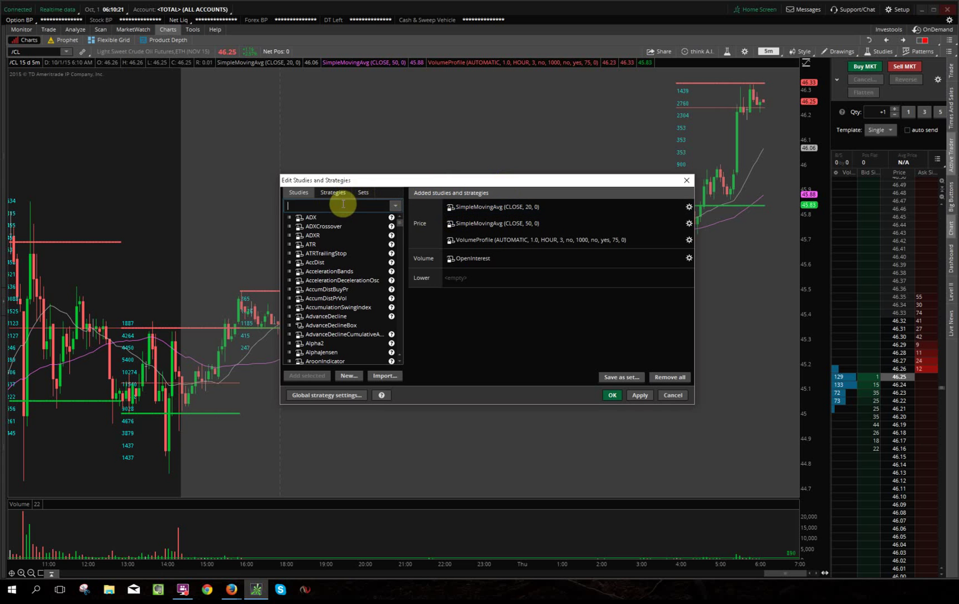
type("v")
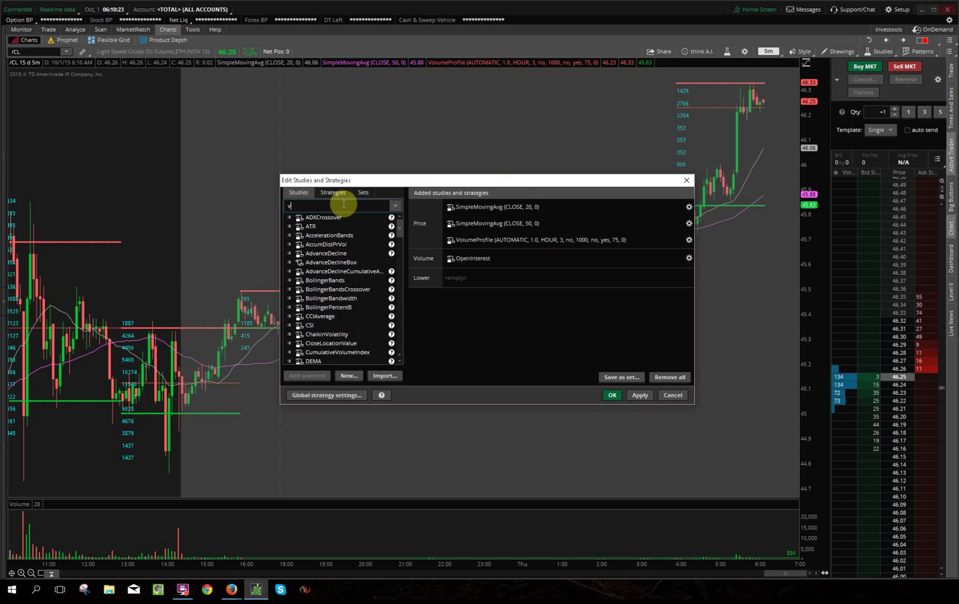
type("olume")
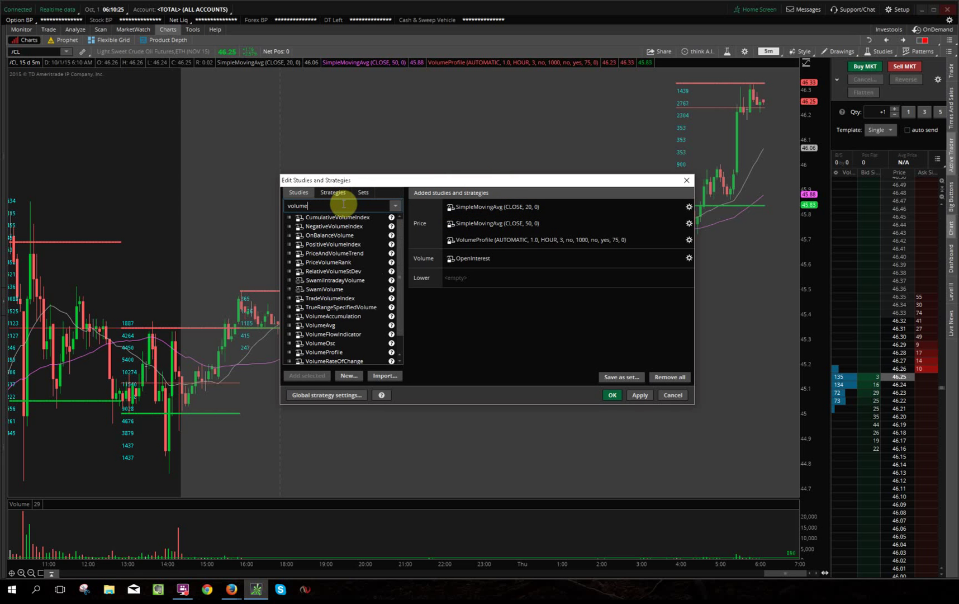
type(" pr")
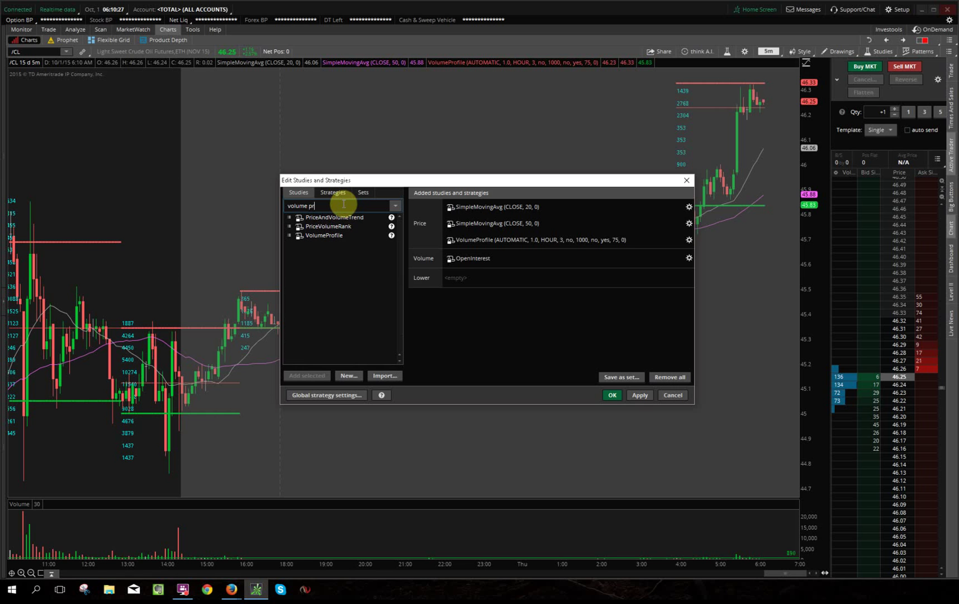
double_click(336, 235)
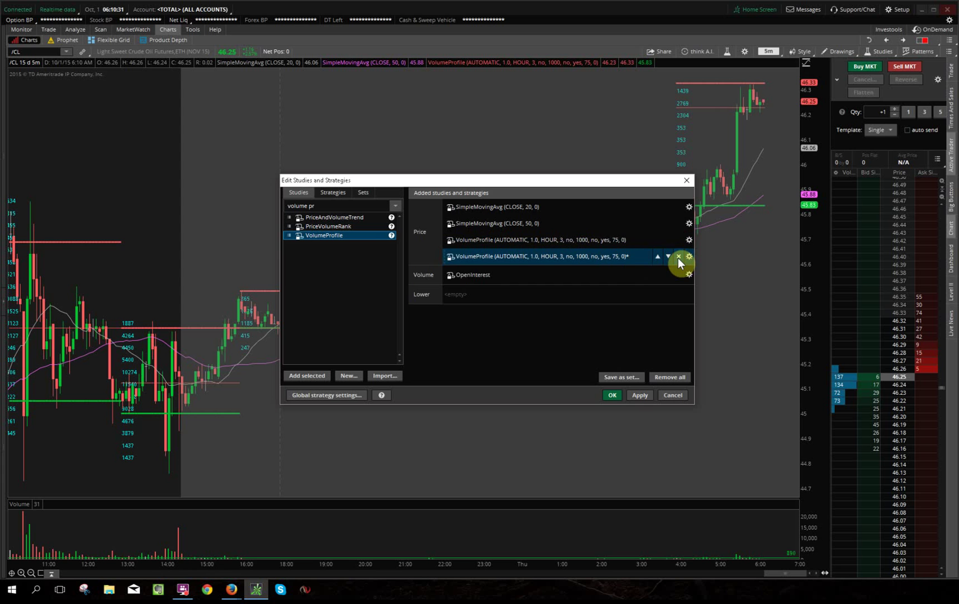
left_click(678, 257)
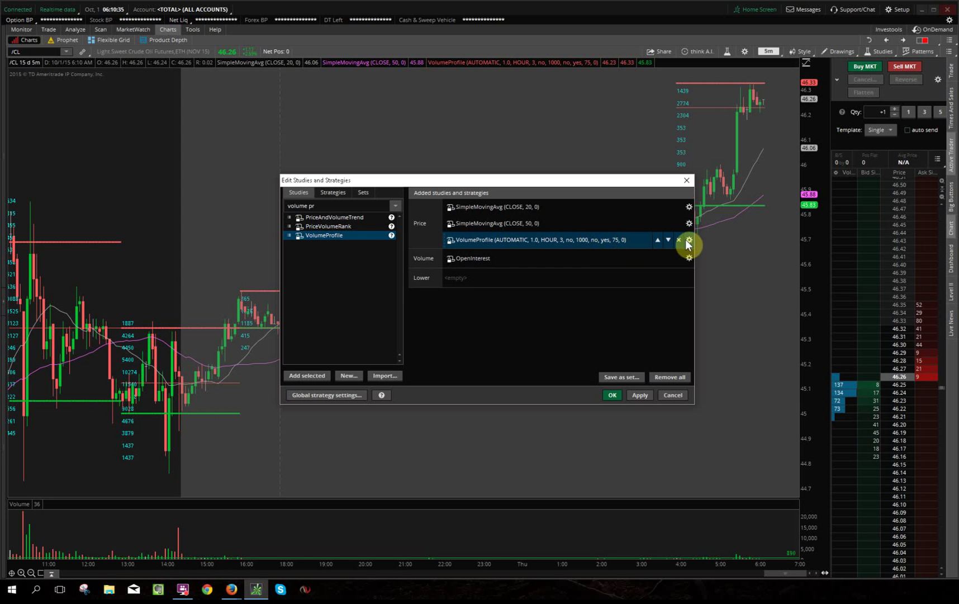
- Open the VolumeProfile settings and confirm time per profile HOUR with multiplier 3
double_click(591, 239)
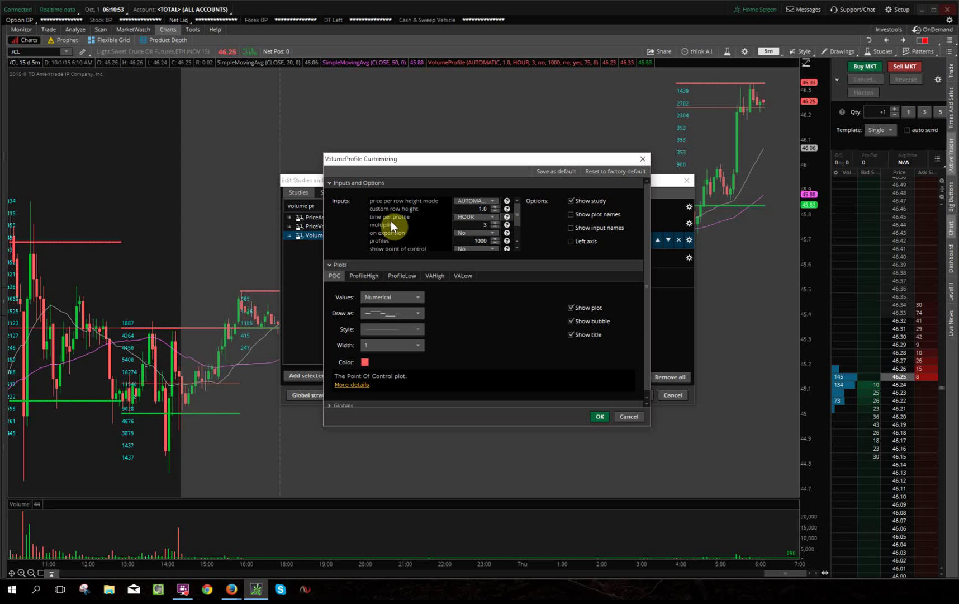
left_click(484, 221)
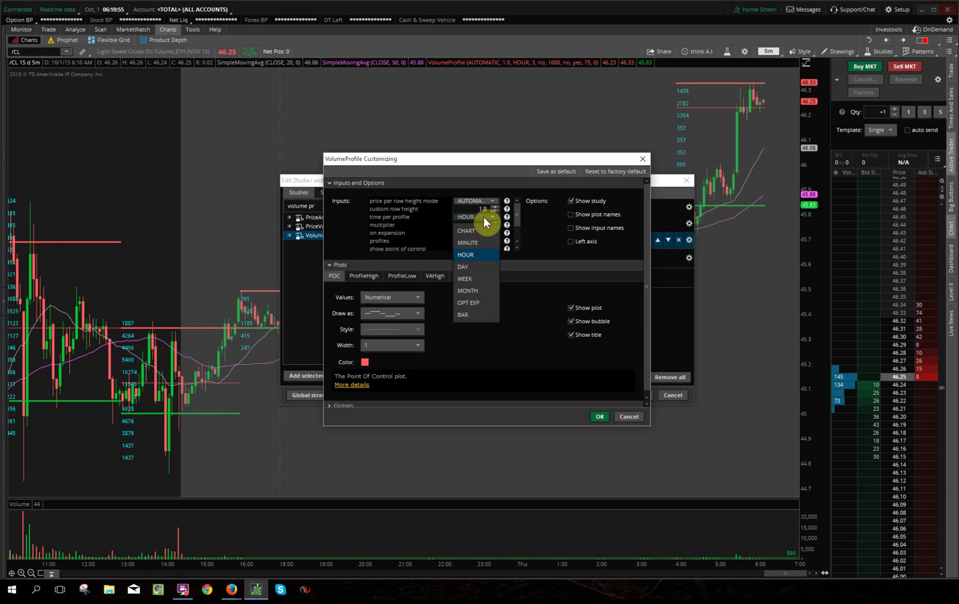
left_click(483, 255)
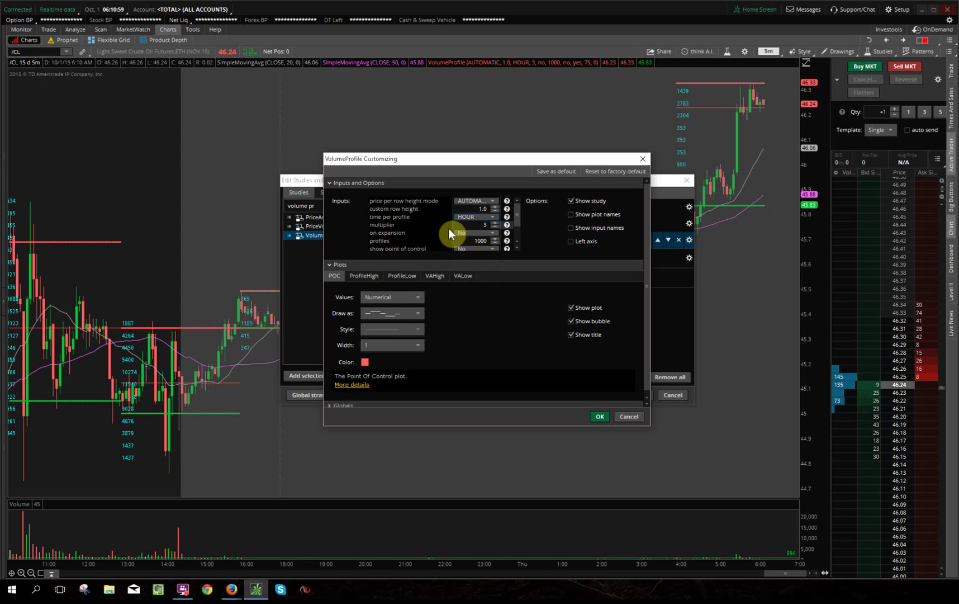
double_click(477, 225)
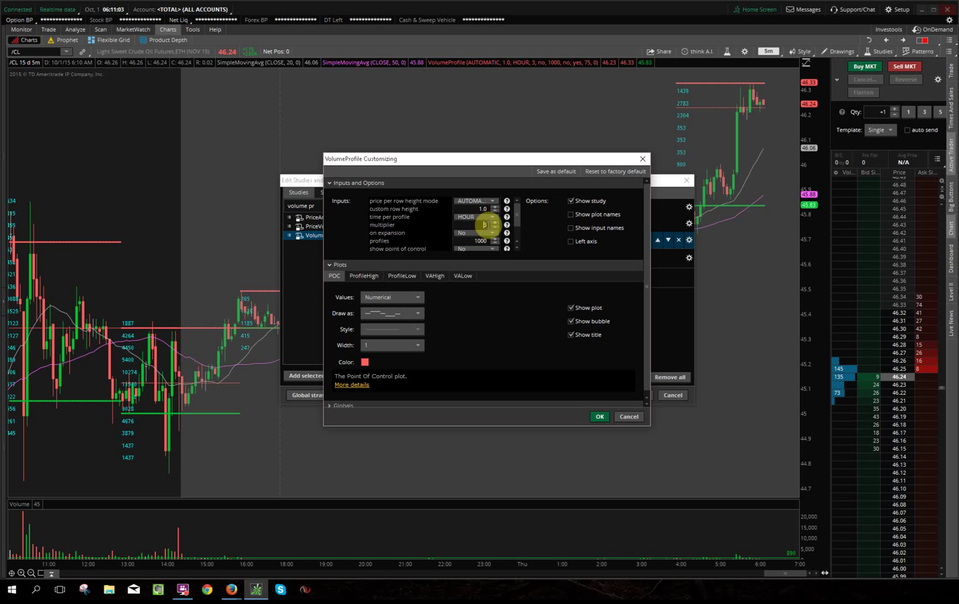
left_click(507, 225)
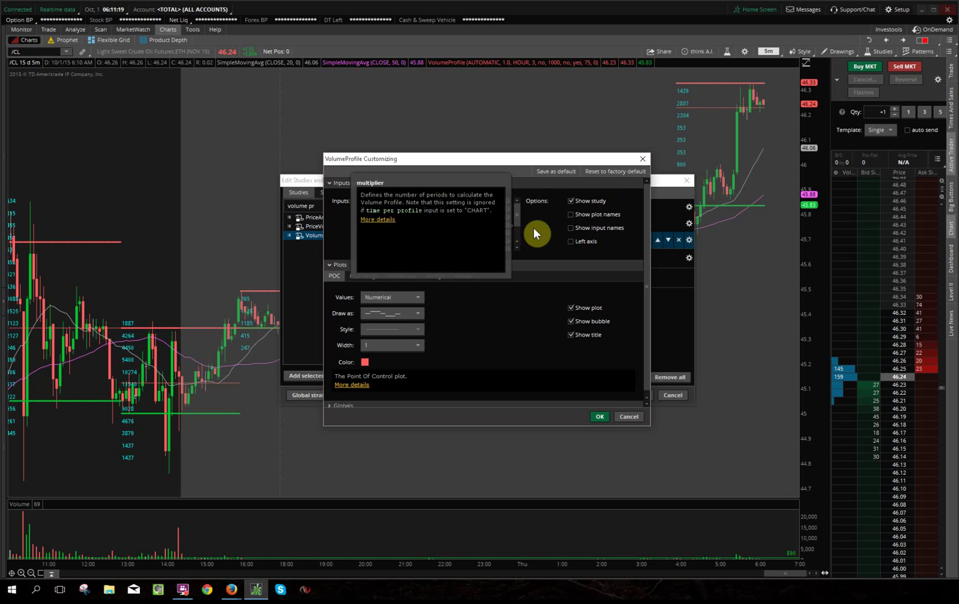
- Recheck that time per profile stays HOUR and multiplier 3, then view the on expansion choices
left_click(467, 218)
left_click(468, 217)
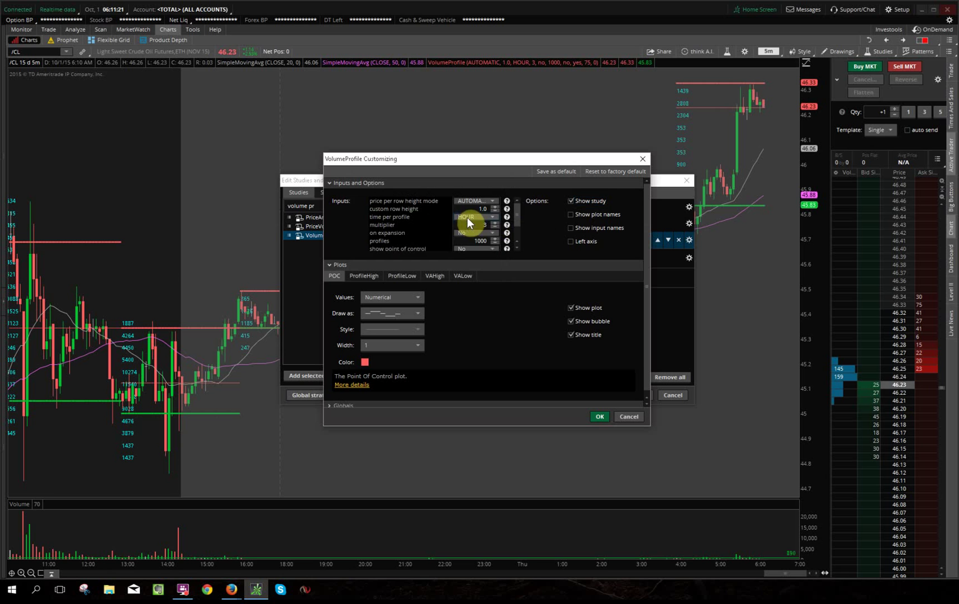
left_click(485, 225)
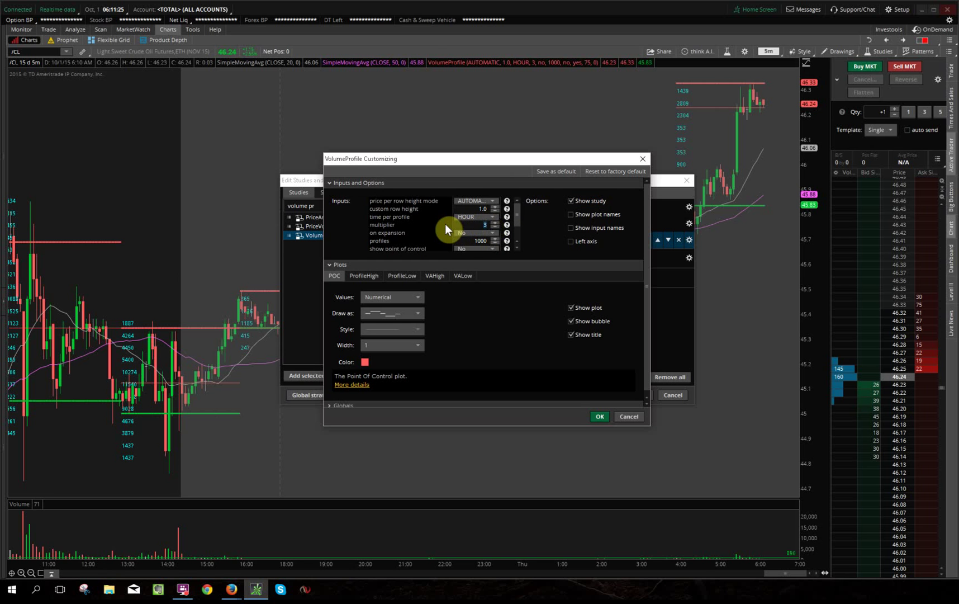
left_click(476, 217)
left_click(476, 217)
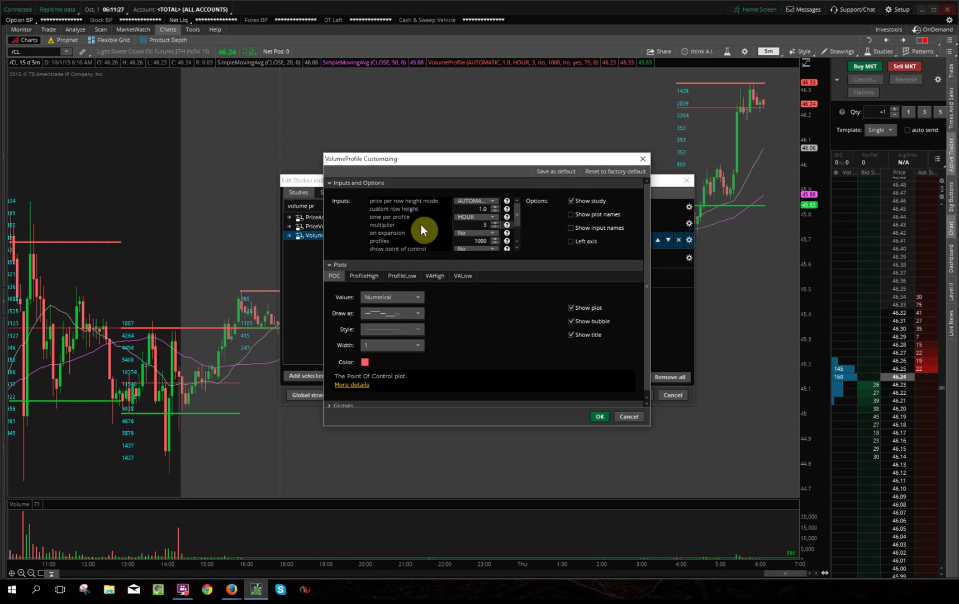
left_click(475, 232)
- Set the VolumeProfile on expansion to Yes and apply it to the chart
left_click(479, 257)
scroll(518, 216, "down", 2)
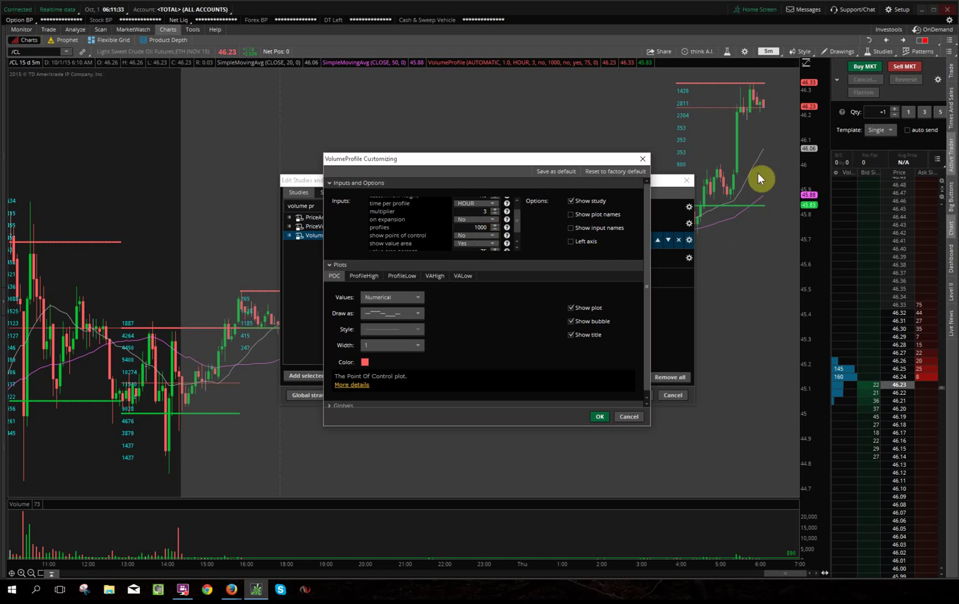
left_click(482, 218)
left_click(478, 235)
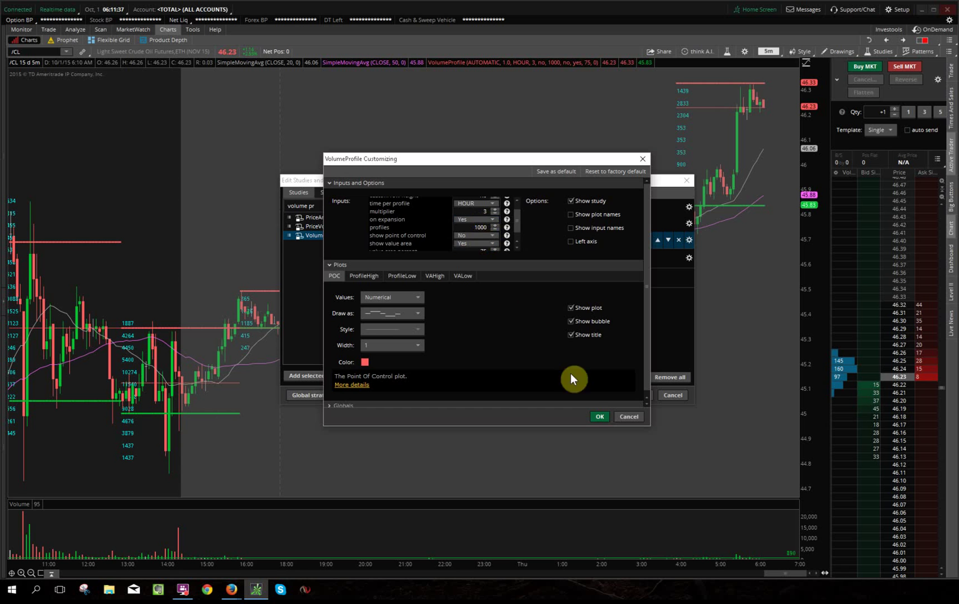
left_click(598, 416)
left_click(636, 393)
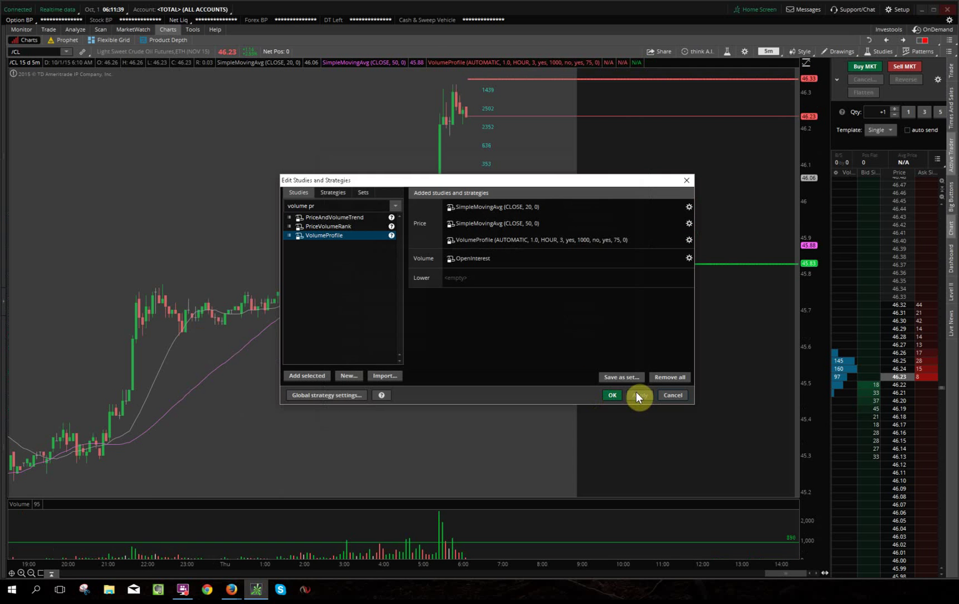
- Set on expansion back to No, apply to the chart, and reopen the VolumeProfile settings
left_click_drag(602, 182, 622, 194)
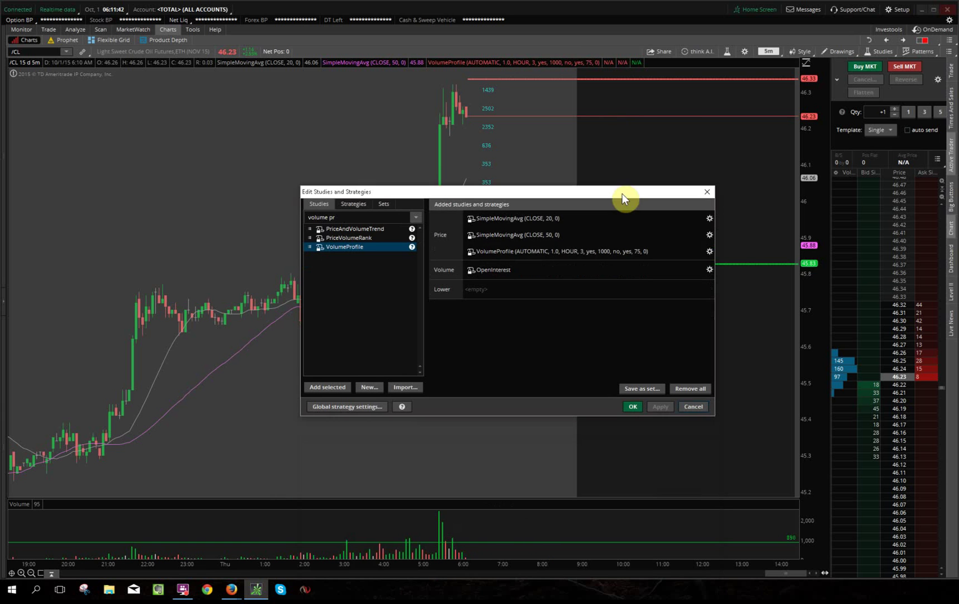
double_click(634, 251)
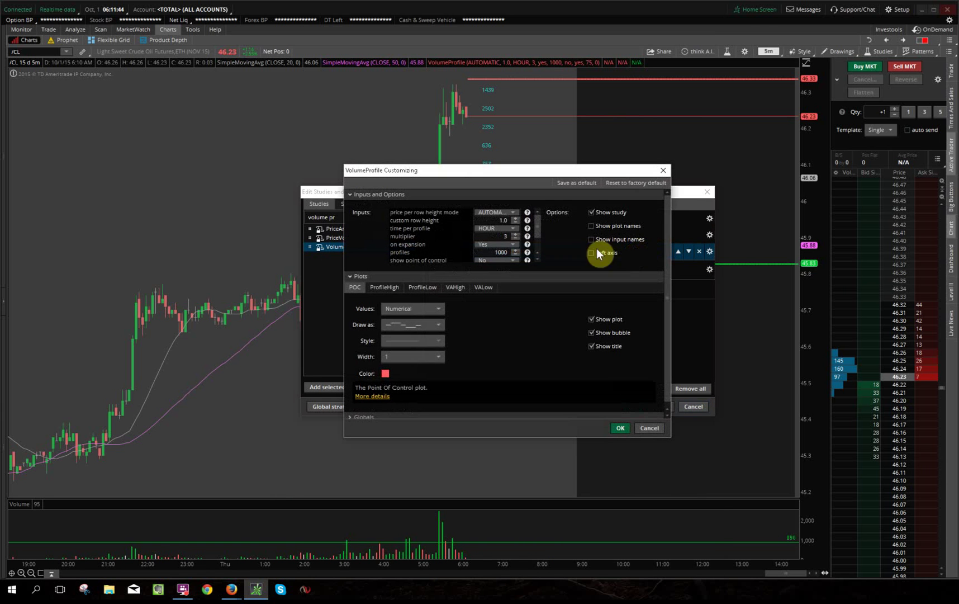
left_click(496, 245)
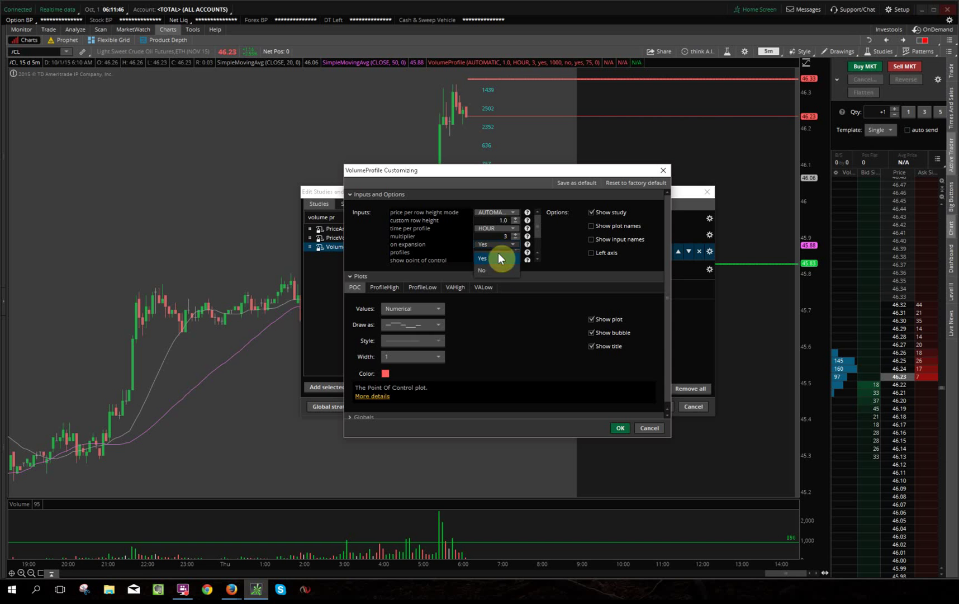
left_click(620, 428)
left_click(653, 402)
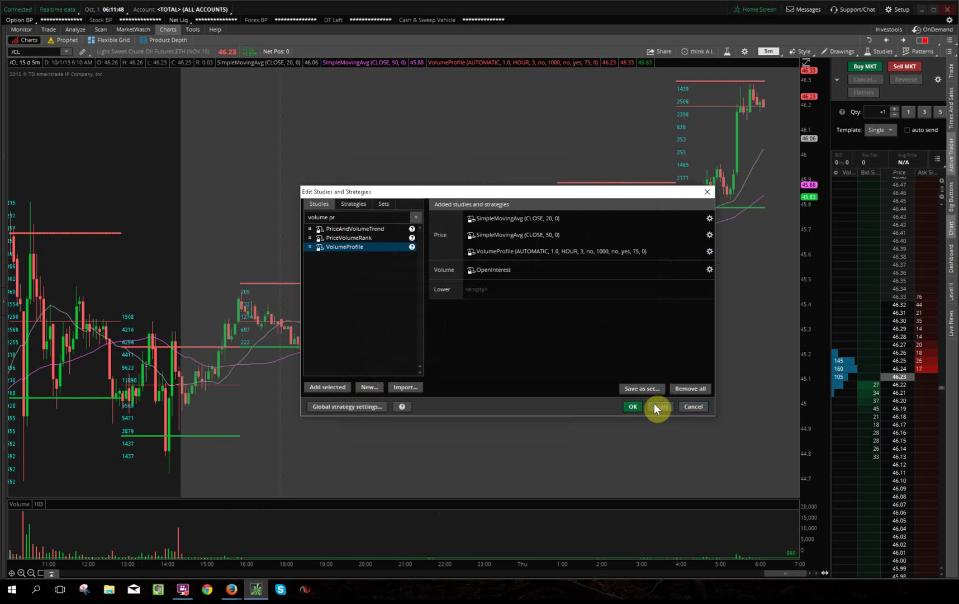
double_click(646, 250)
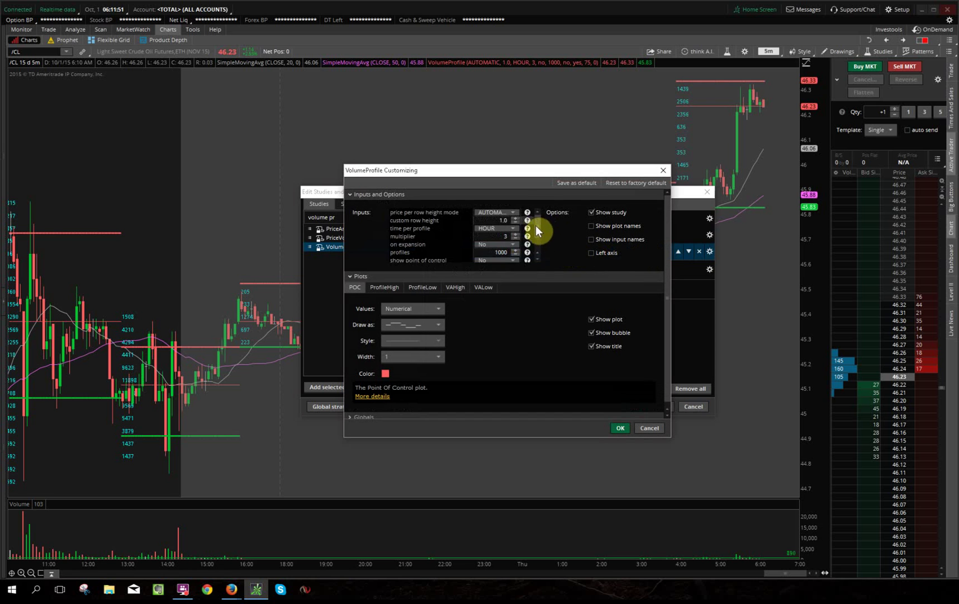
- Check value area percent 75 and opacity 0, then accept the VolumeProfile settings
scroll(538, 237, "down", 1)
scroll(539, 237, "down", 2)
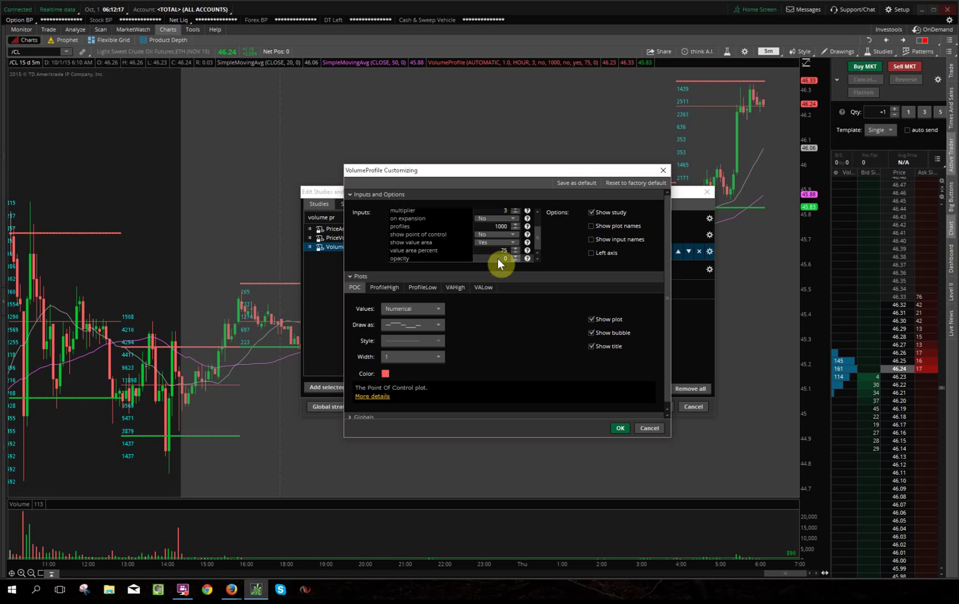
left_click(621, 428)
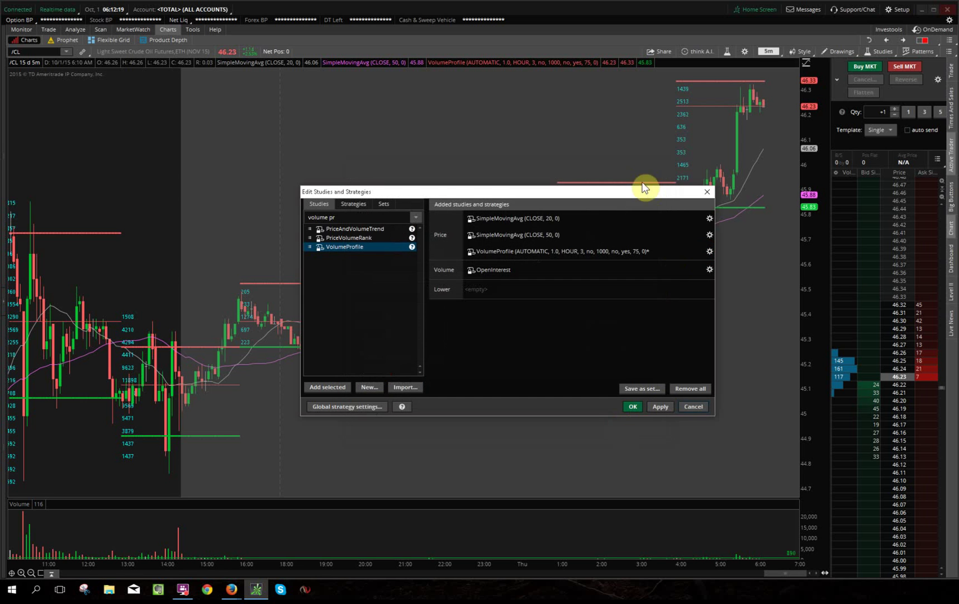
- Move the studies window aside and apply VolumeProfile with show point of control set to Yes
left_click_drag(642, 188, 785, 317)
double_click(785, 373)
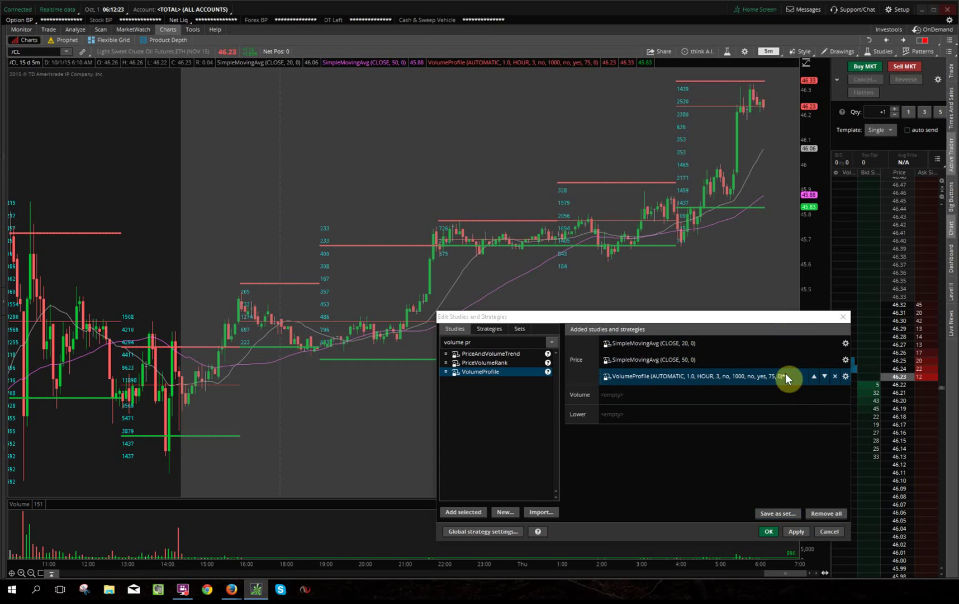
left_click_drag(674, 345, 674, 369)
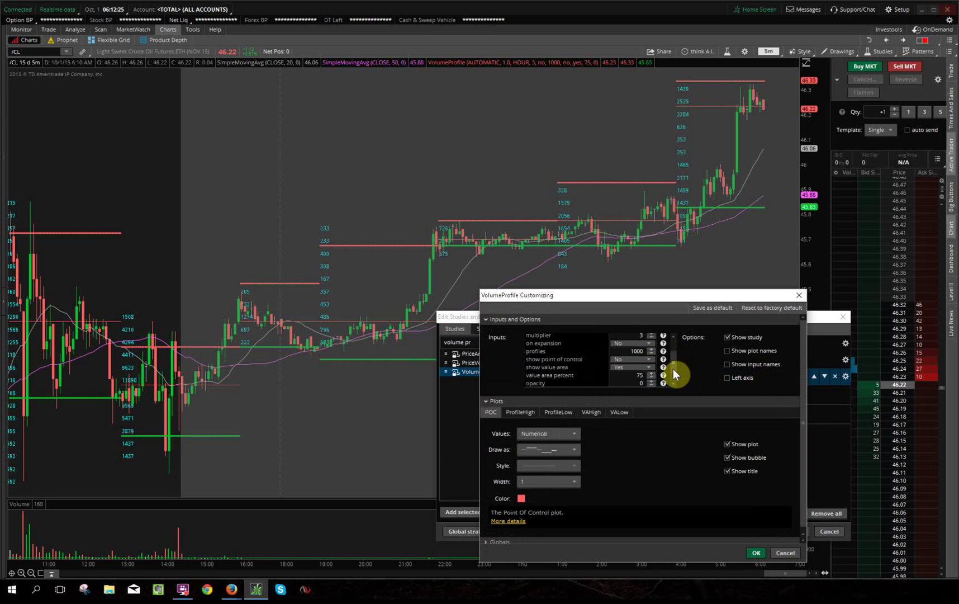
left_click(649, 360)
left_click(645, 372)
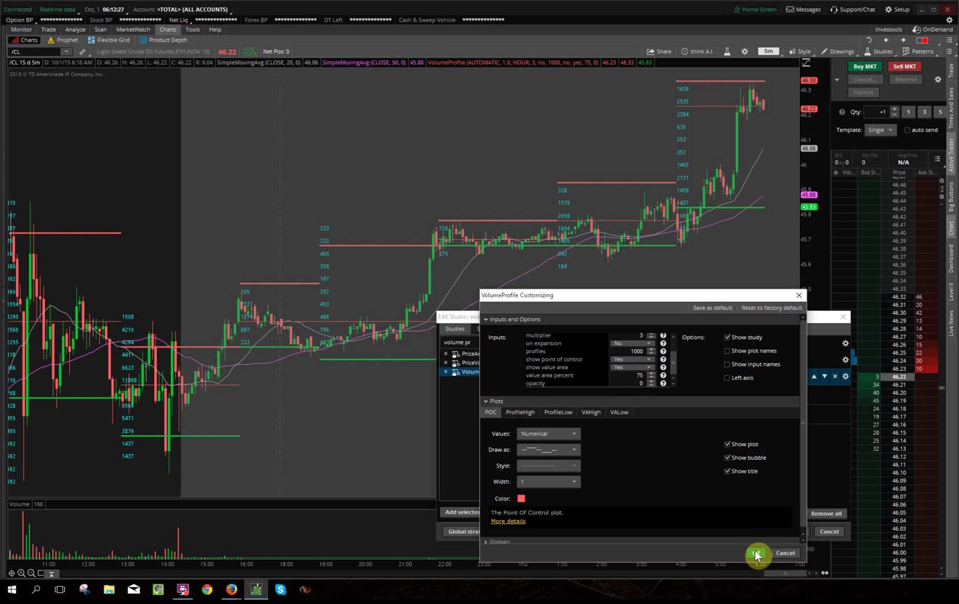
left_click(756, 552)
left_click(795, 530)
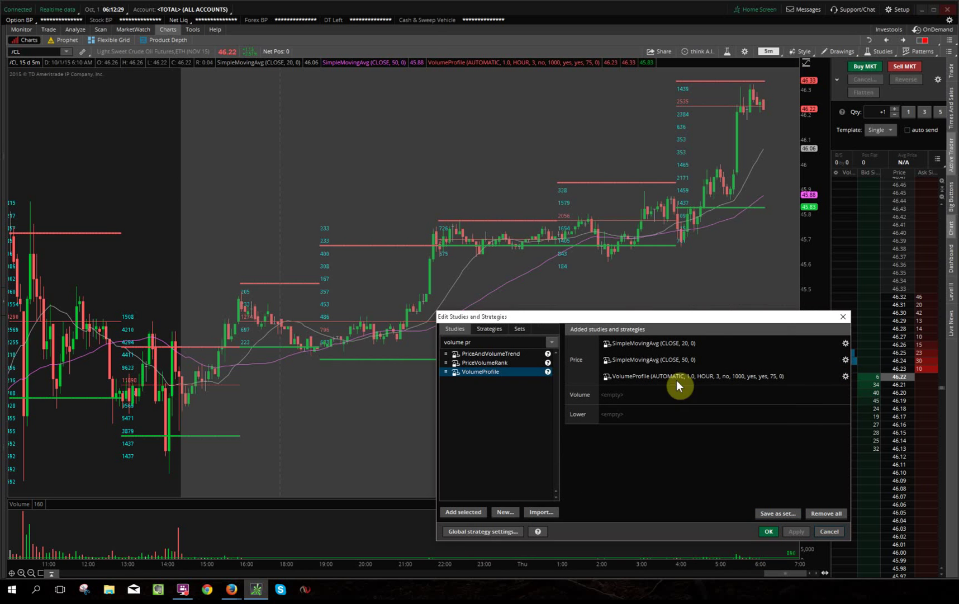
- Set show point of control back to No and apply it to the chart
double_click(778, 374)
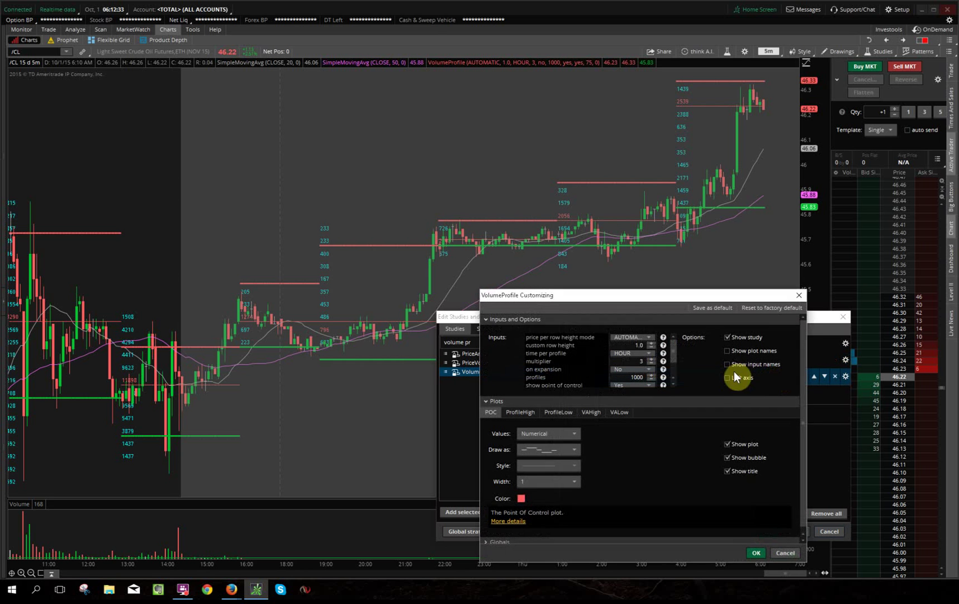
left_click_drag(673, 353, 677, 378)
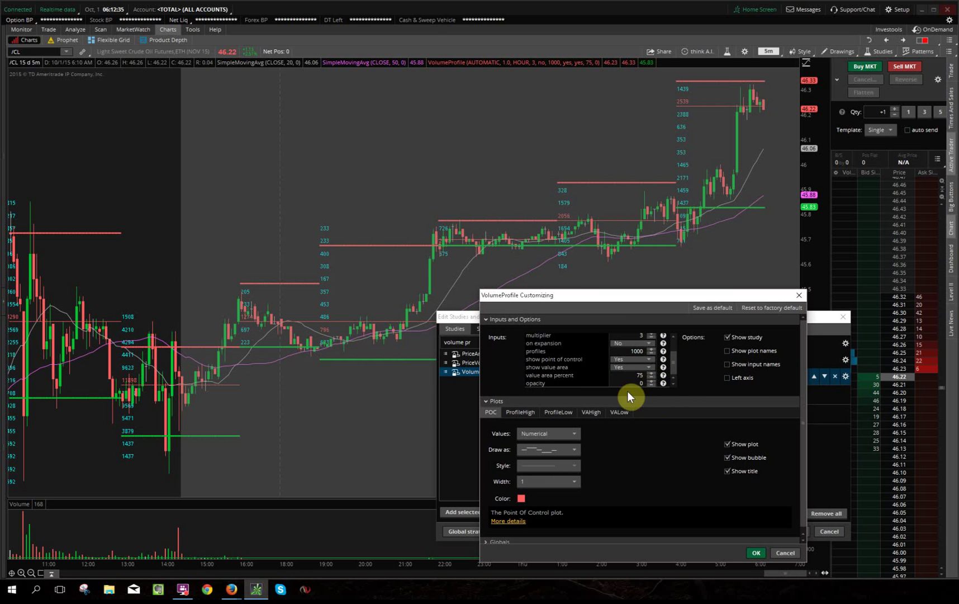
left_click(635, 360)
left_click(756, 553)
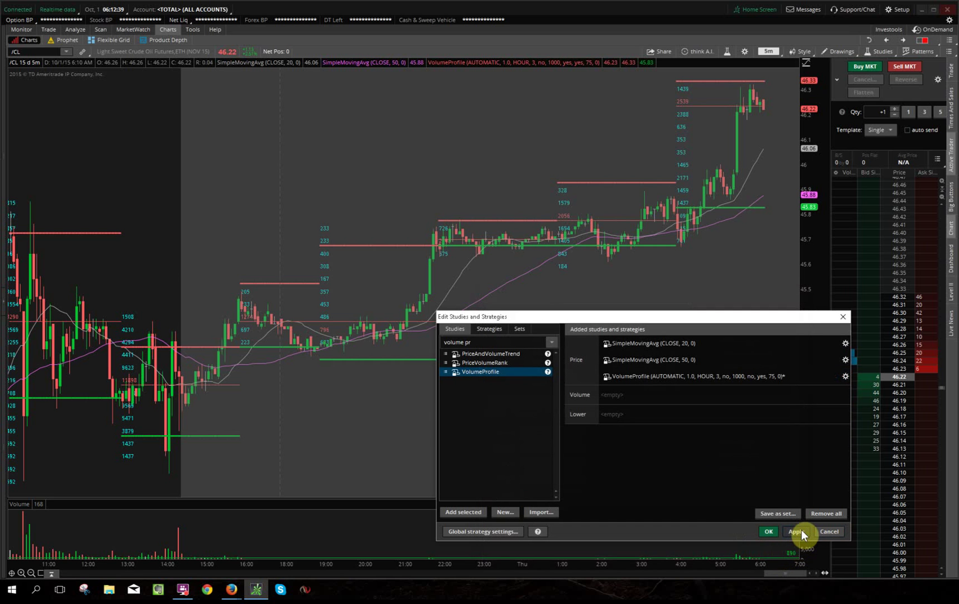
left_click(801, 529)
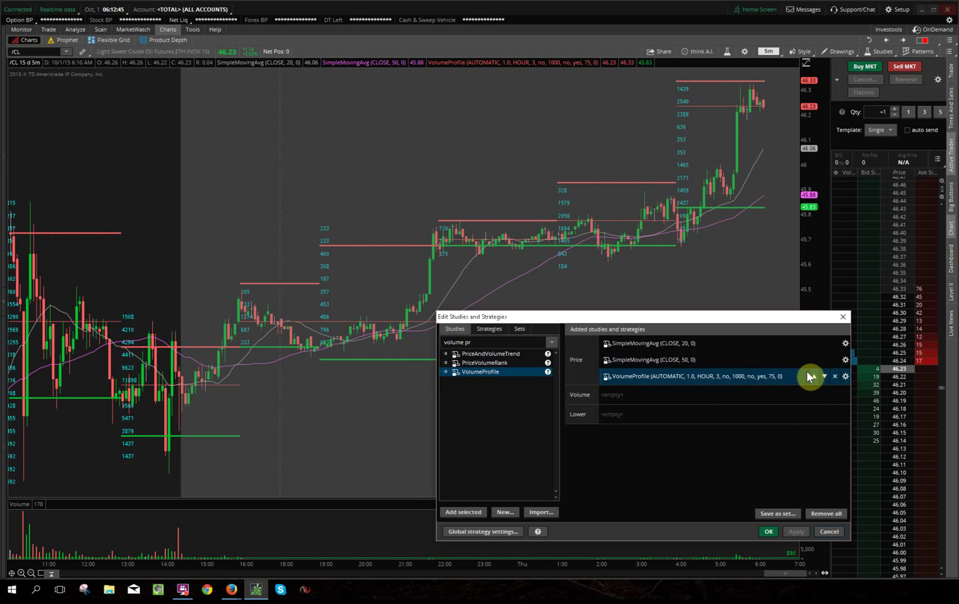
- Set the VolumeProfile opacity to 34 and apply it to show the profile shading
double_click(750, 372)
scroll(677, 361, "down", 3)
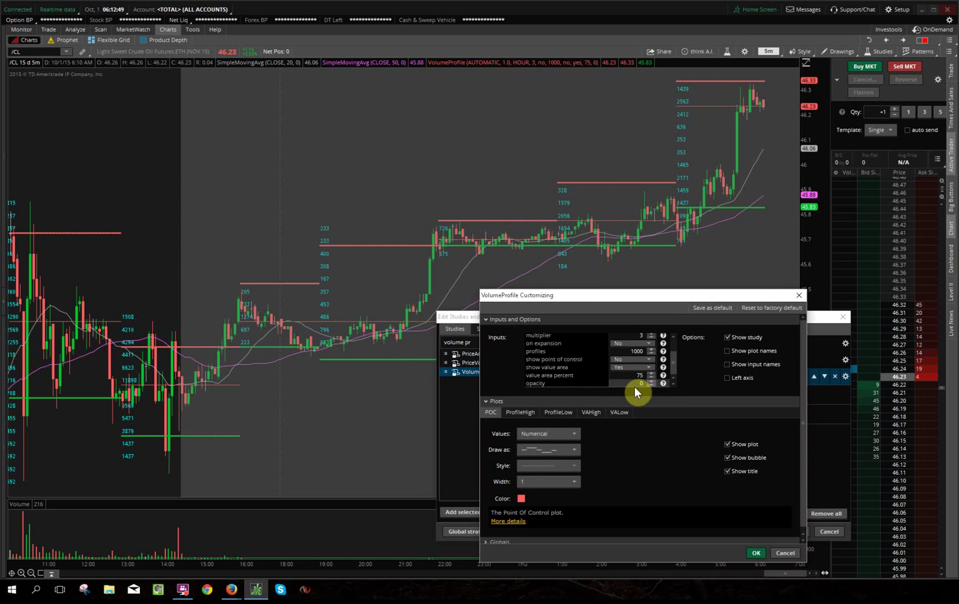
left_click(651, 380)
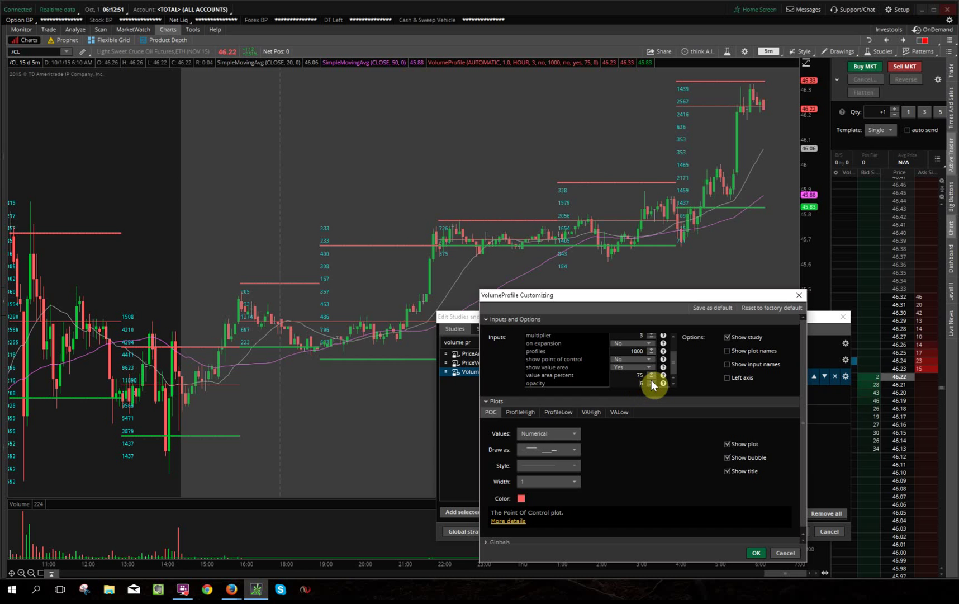
left_click(753, 545)
left_click(797, 530)
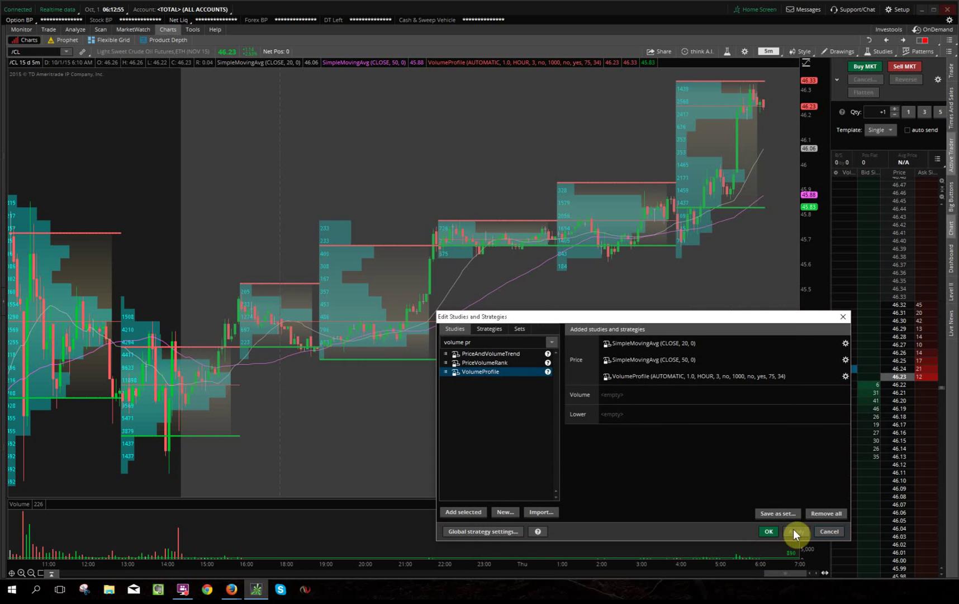
- Lower the VolumeProfile opacity back to 0 and apply, removing the shading
double_click(790, 377)
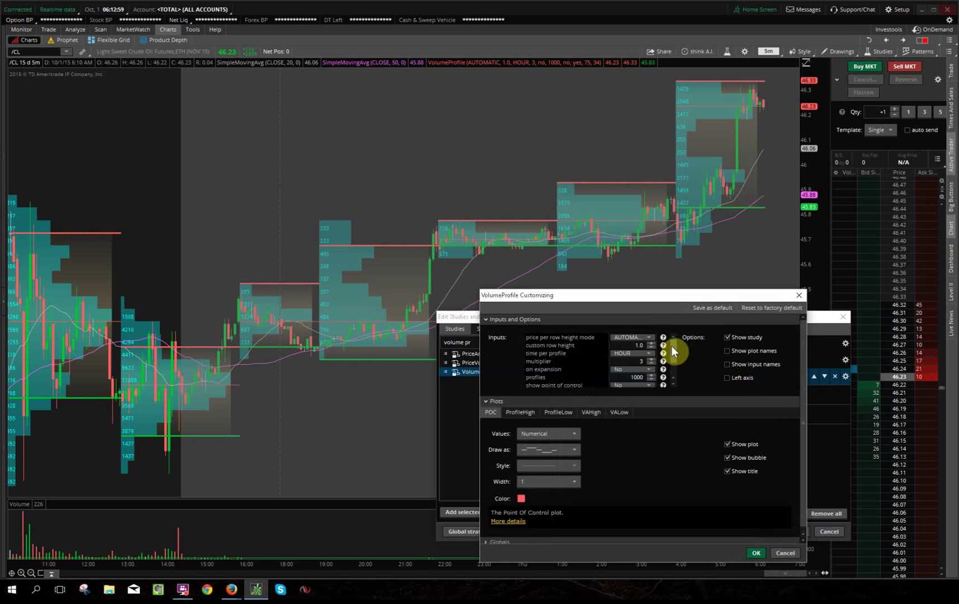
left_click_drag(671, 346, 678, 371)
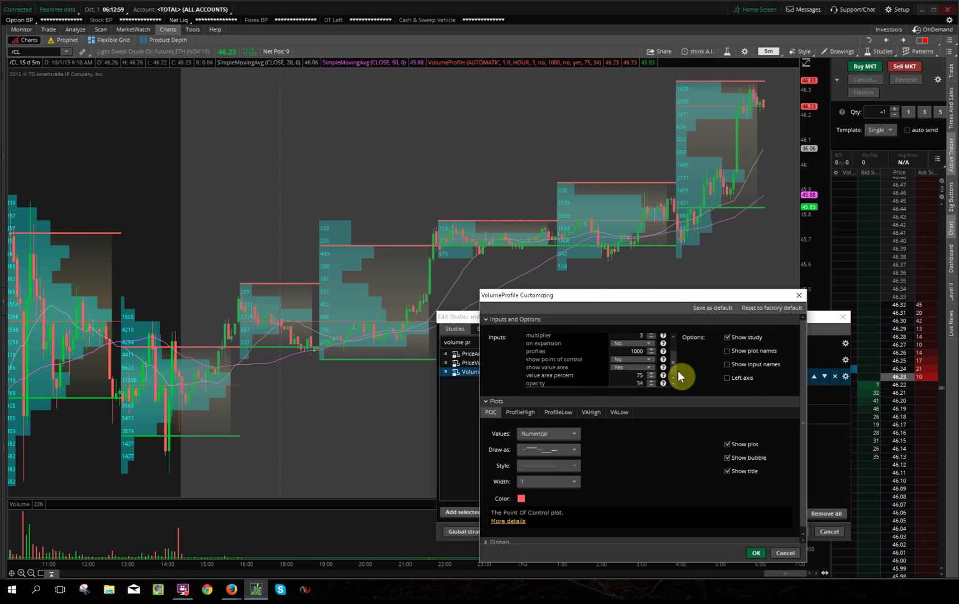
left_click(652, 384)
left_click(652, 385)
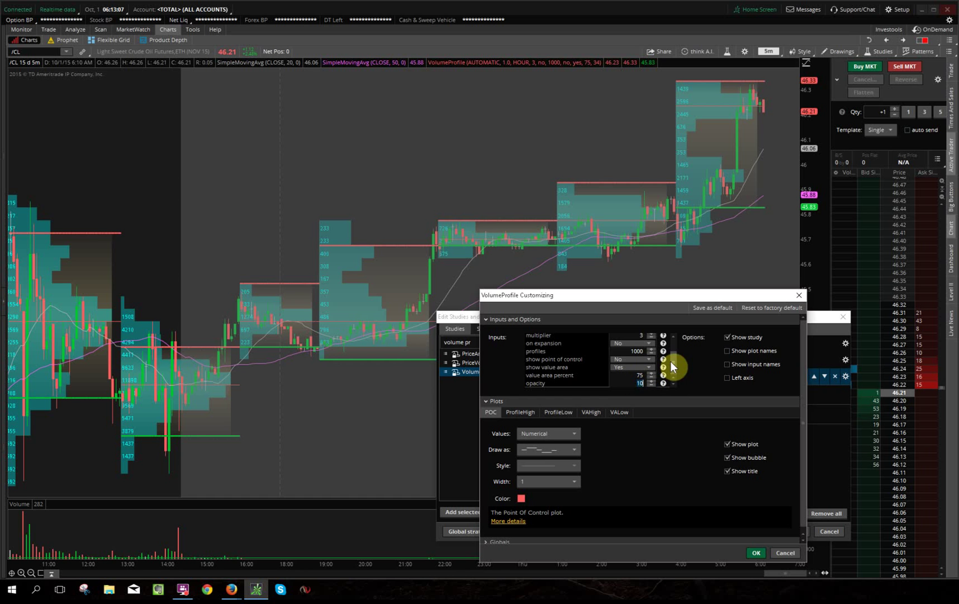
left_click(766, 553)
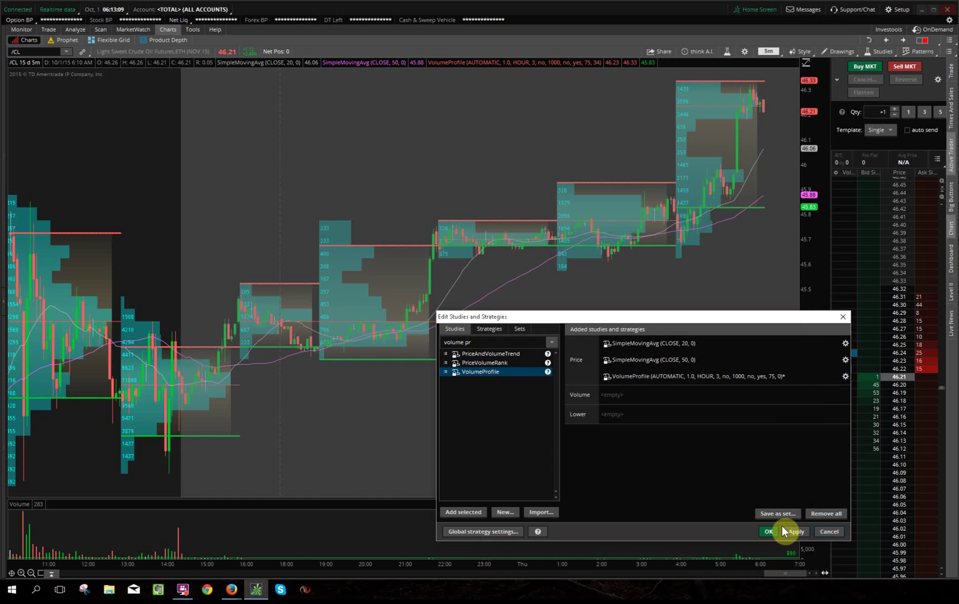
left_click(797, 531)
- Reopen the VolumeProfile settings and scroll the inputs down to value area percent 75 and opacity 0
double_click(737, 373)
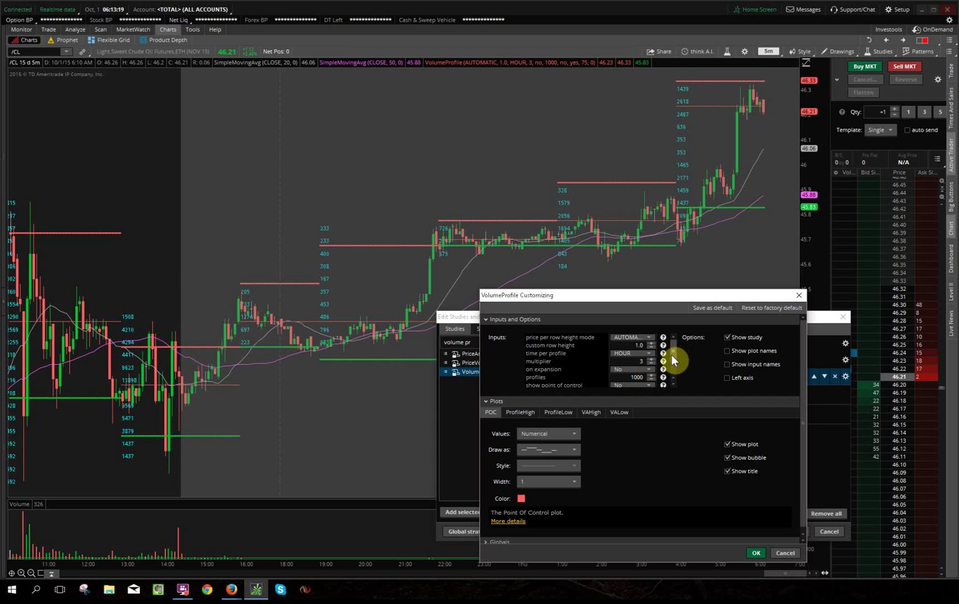
scroll(670, 357, "down", 1)
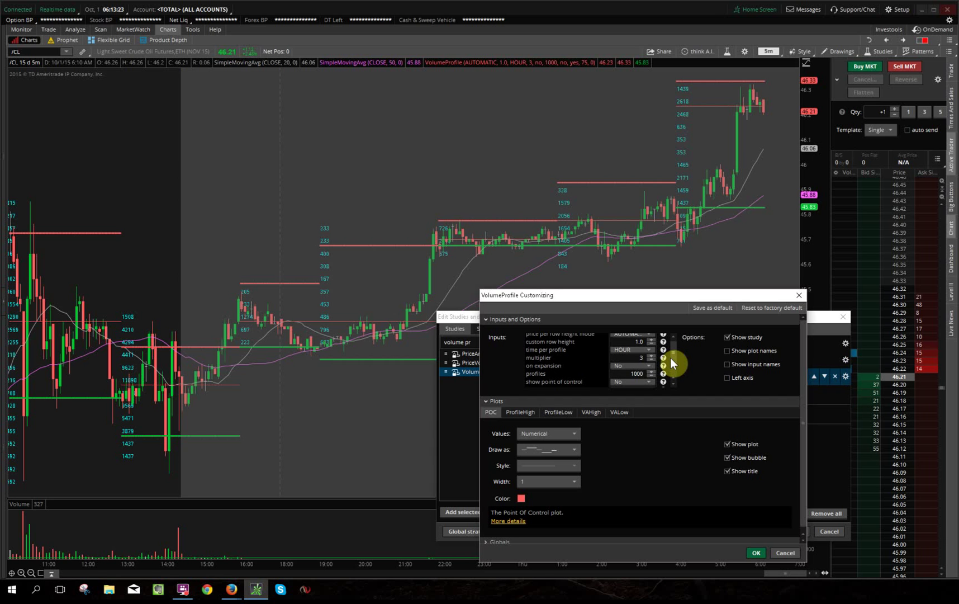
scroll(672, 357, "down", 2)
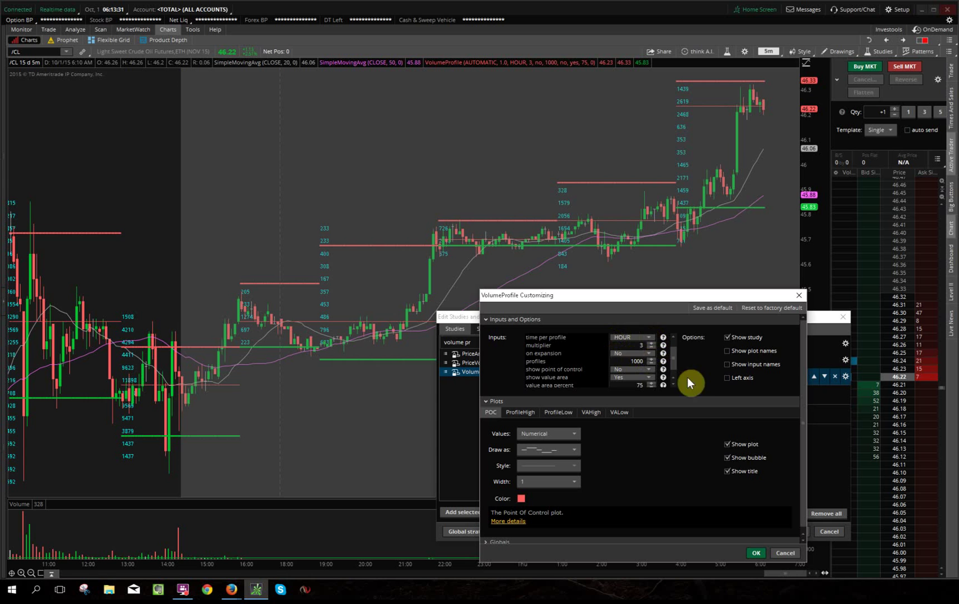
left_click_drag(676, 356, 675, 371)
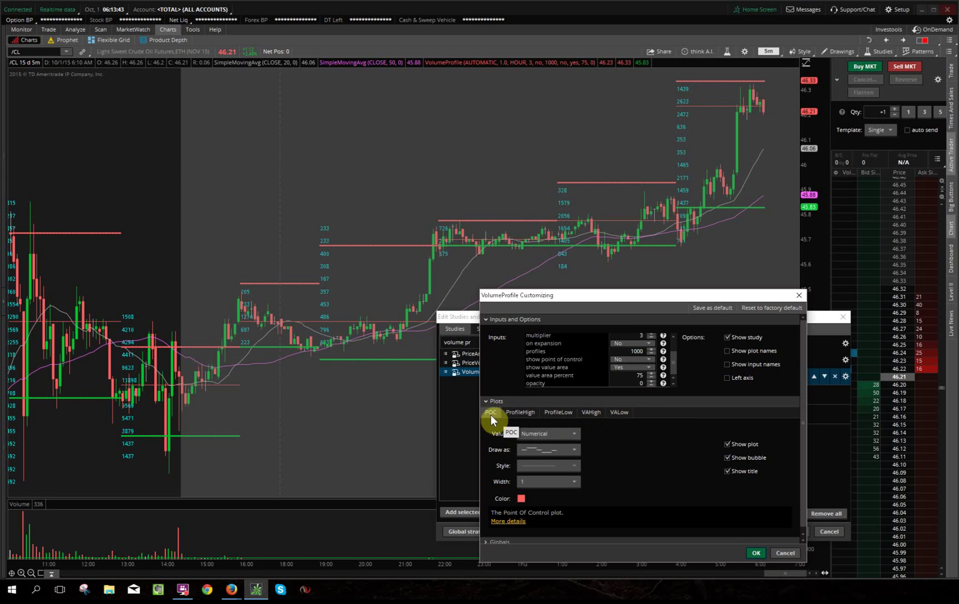
- Change the POC plot's Draw as style from dashed to a smooth solid line, then accept and apply
left_click(523, 414)
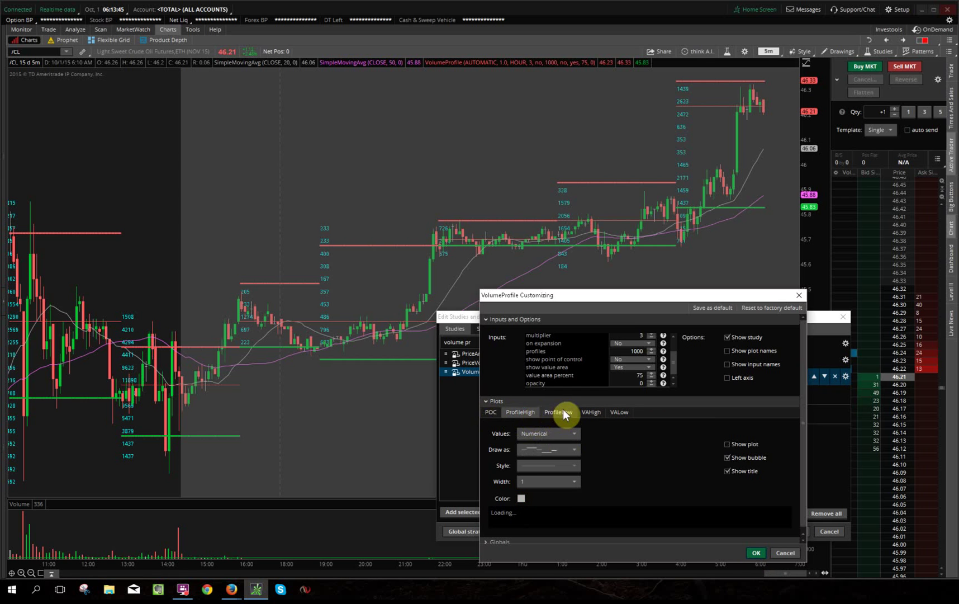
left_click(493, 412)
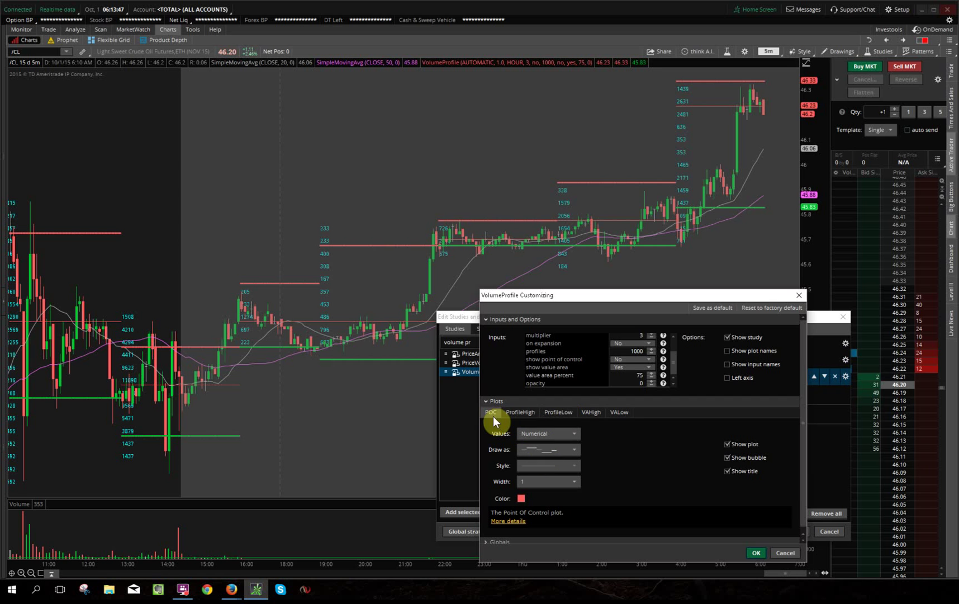
left_click(550, 449)
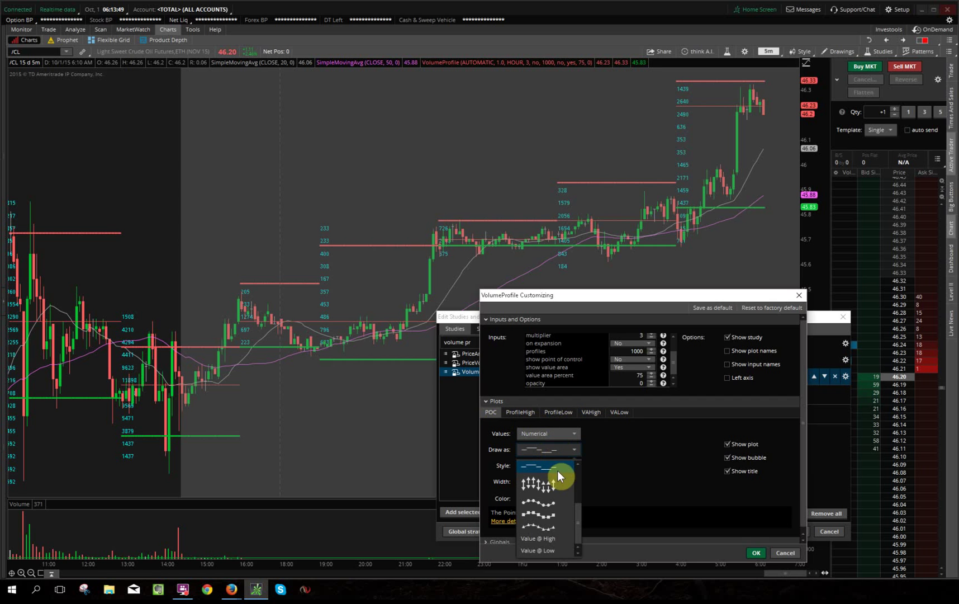
scroll(578, 514, "up", 2)
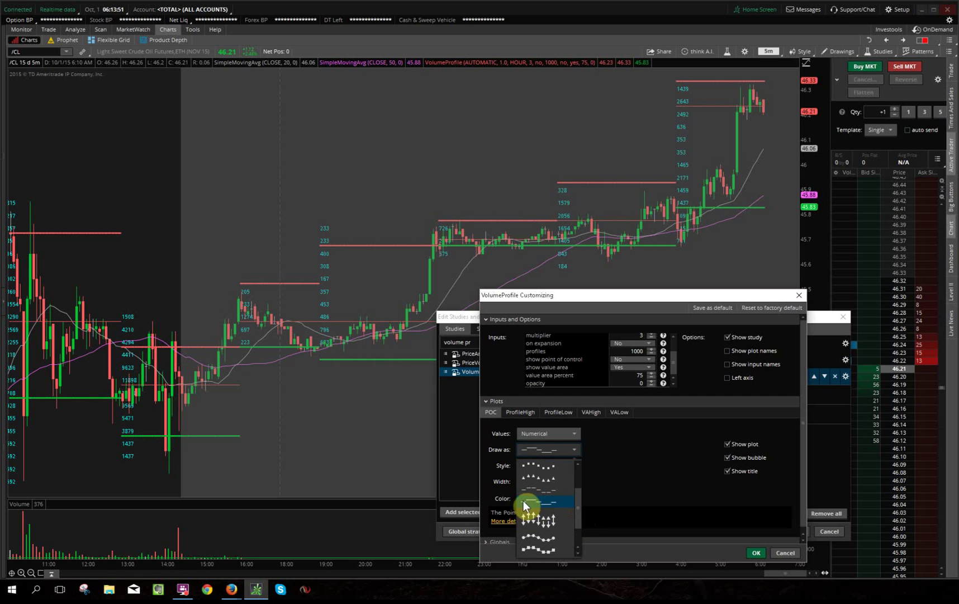
left_click(611, 504)
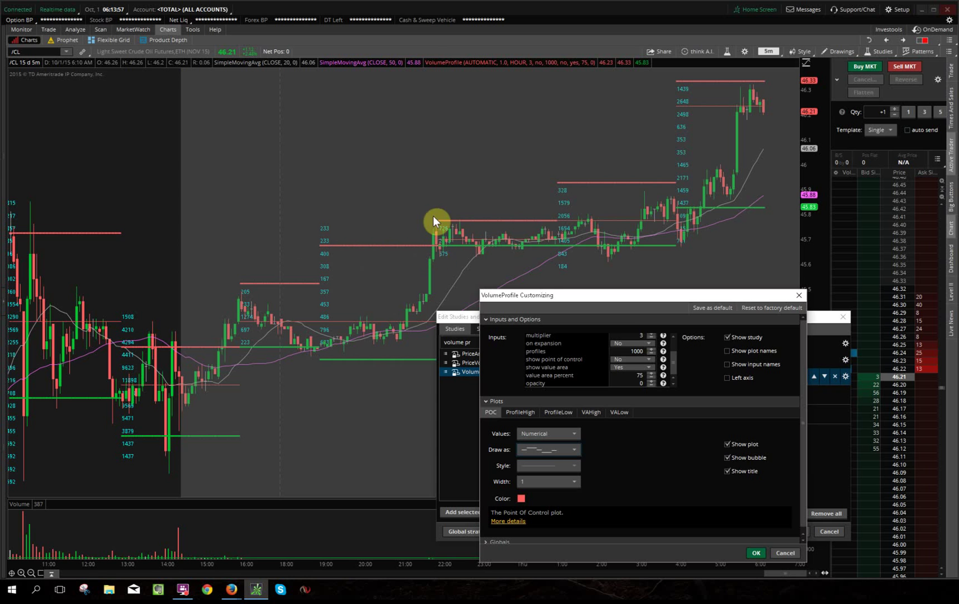
left_click(570, 448)
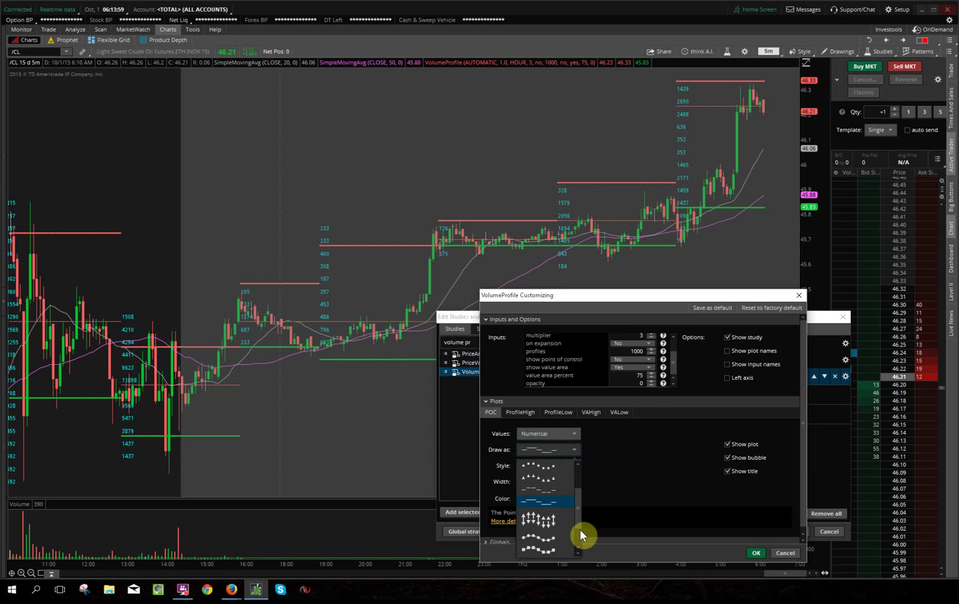
scroll(581, 477, "up", 3)
left_click(554, 470)
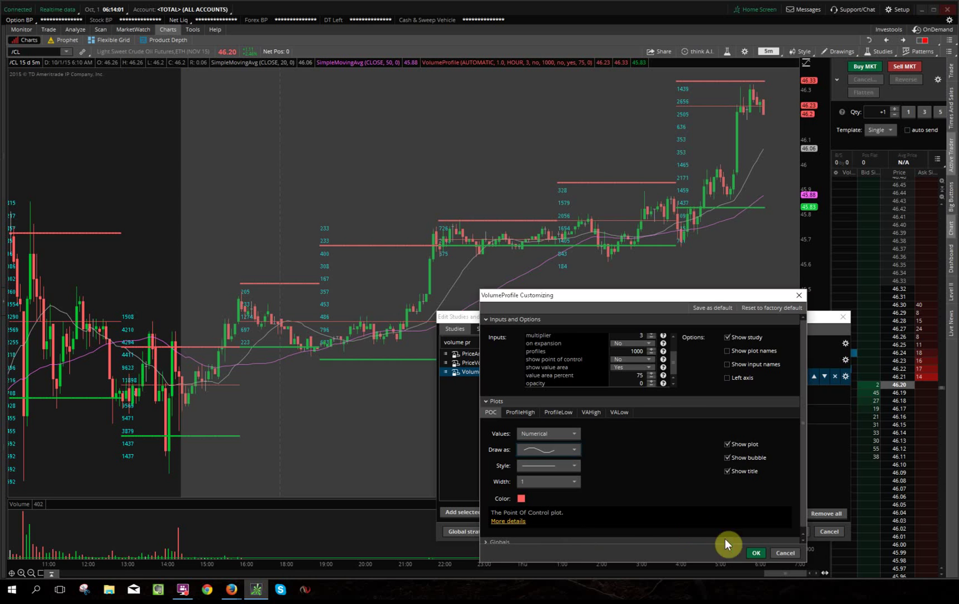
left_click(757, 552)
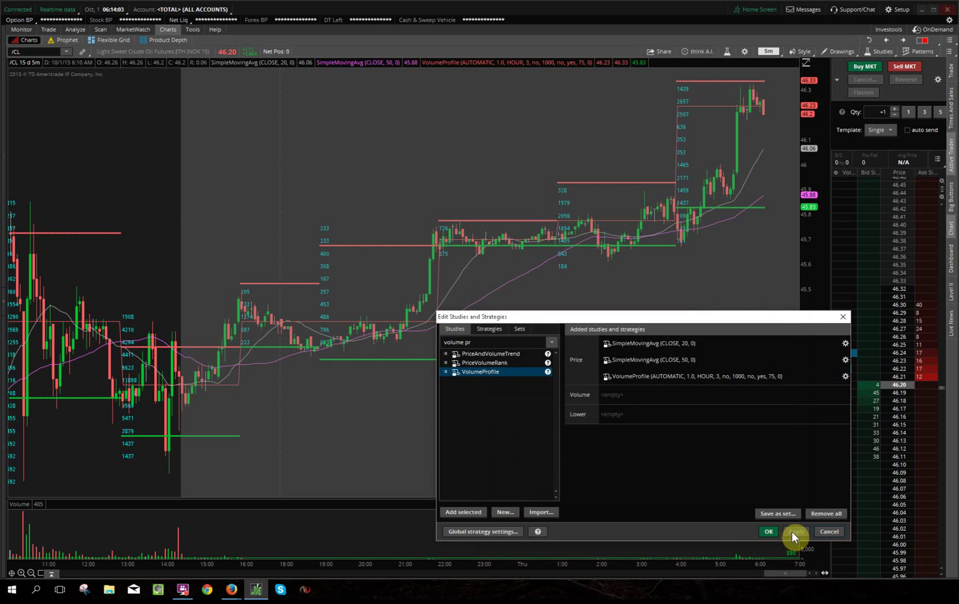
left_click(793, 532)
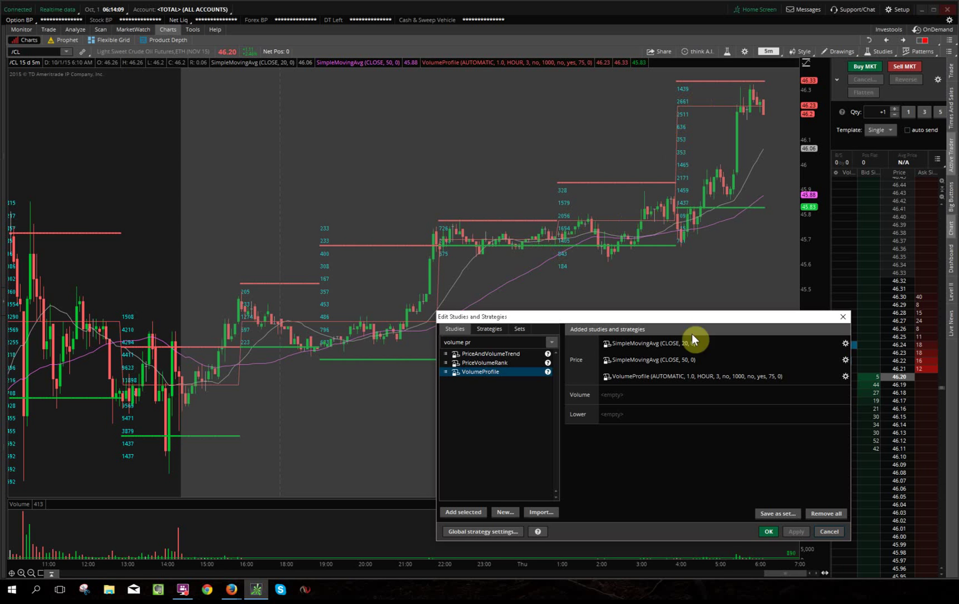
- Reopen the VolumeProfile settings and review the ProfileHigh, ProfileLow, VAHigh and VALow plot tabs
double_click(677, 377)
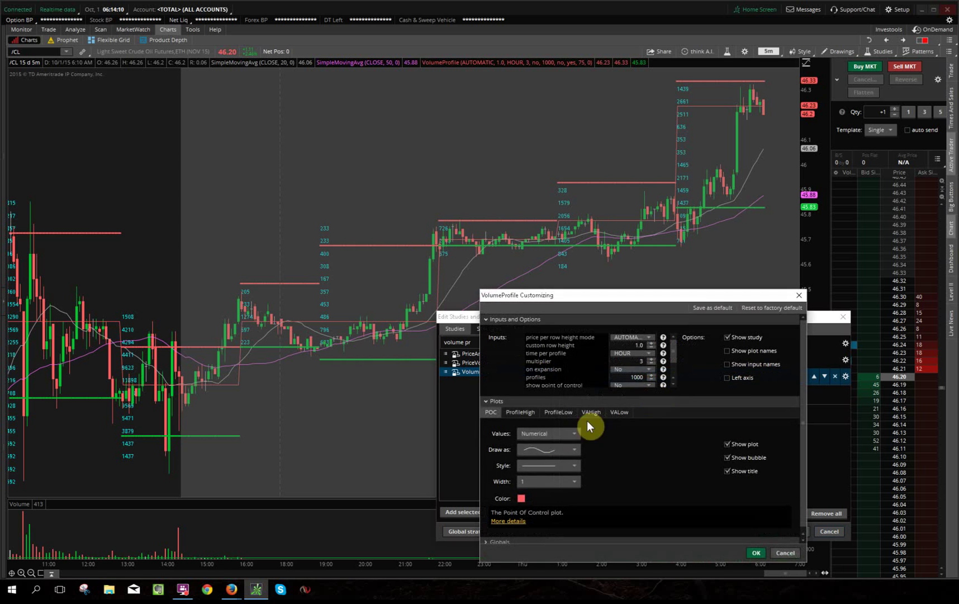
left_click(516, 412)
left_click(555, 412)
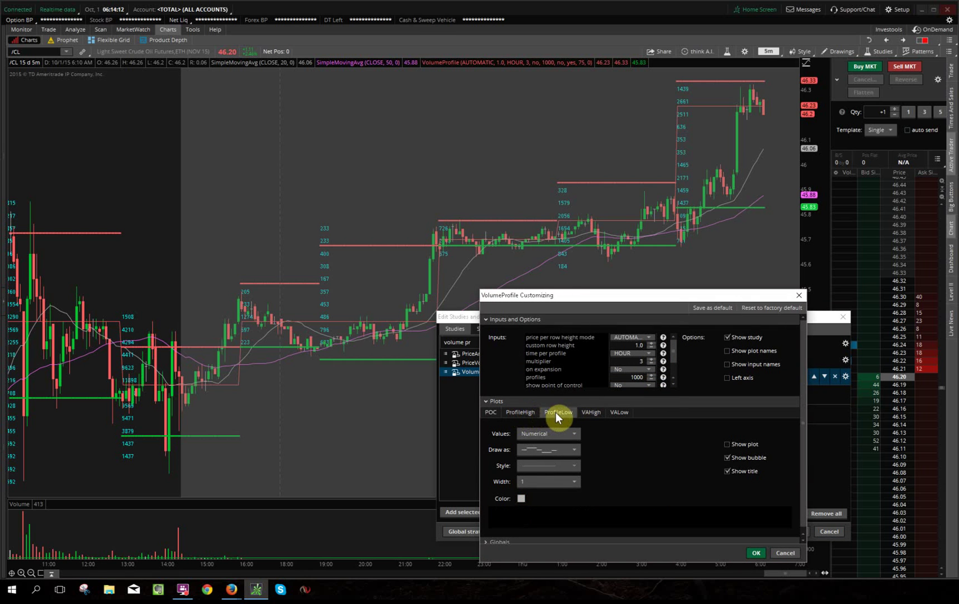
left_click(595, 411)
left_click(616, 412)
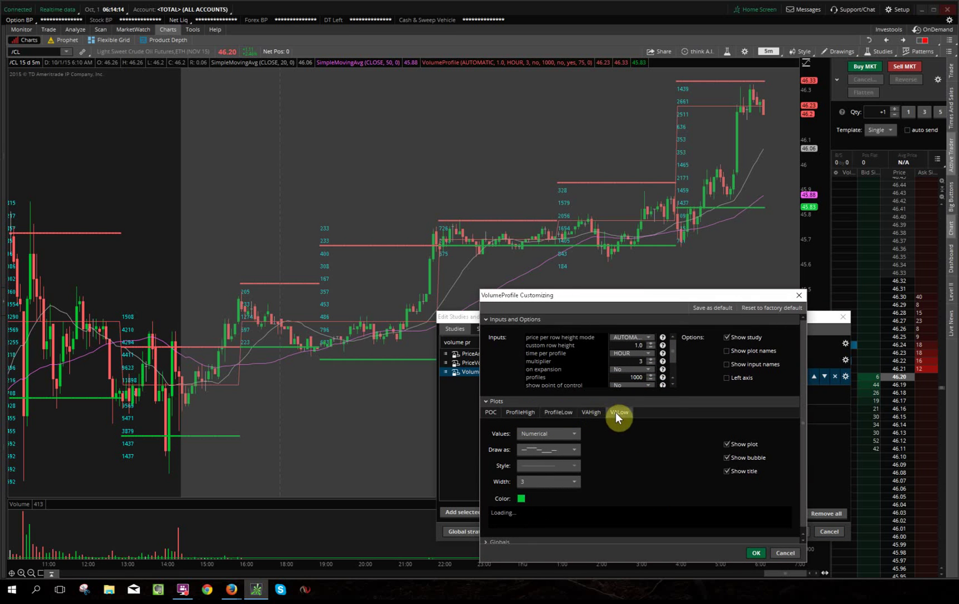
left_click(492, 415)
- Set the POC plot to draw as a dashed line after briefly trying dotted points
left_click(548, 451)
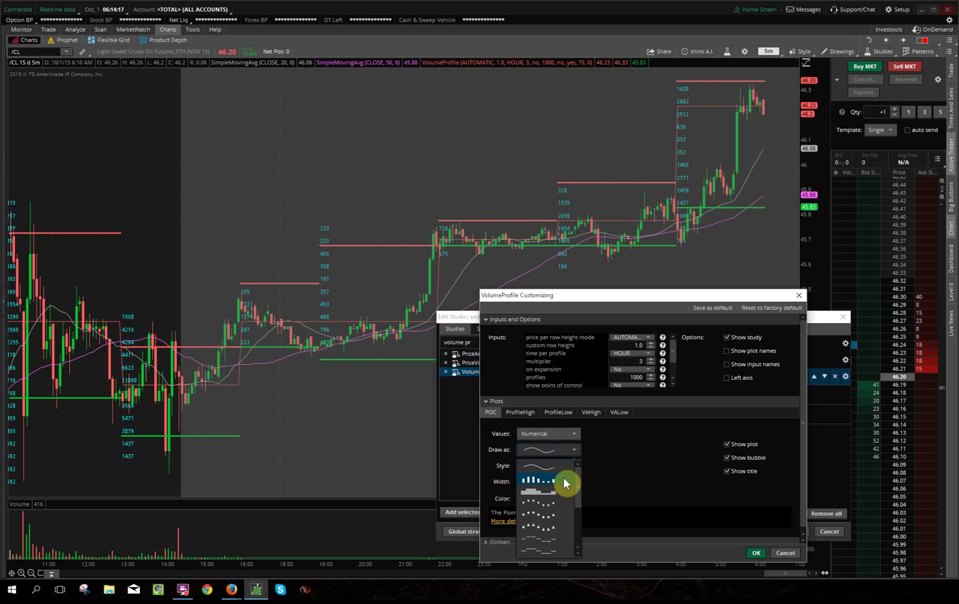
left_click(563, 502)
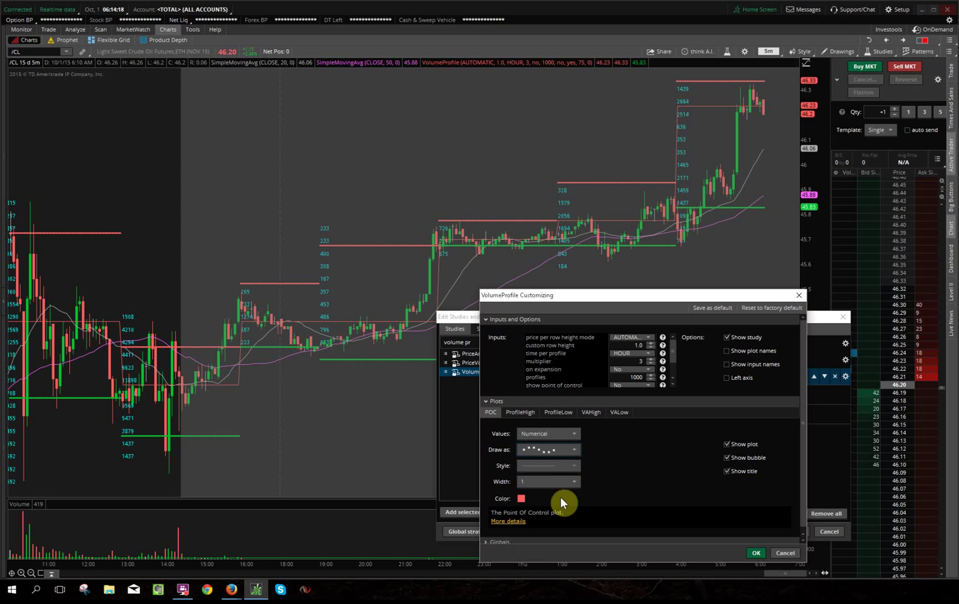
left_click(574, 449)
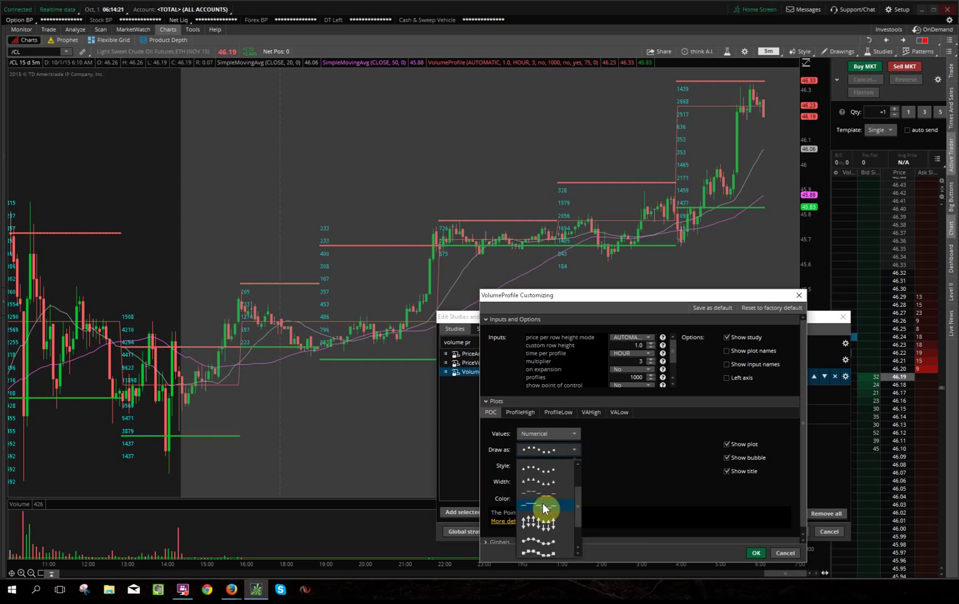
left_click(543, 504)
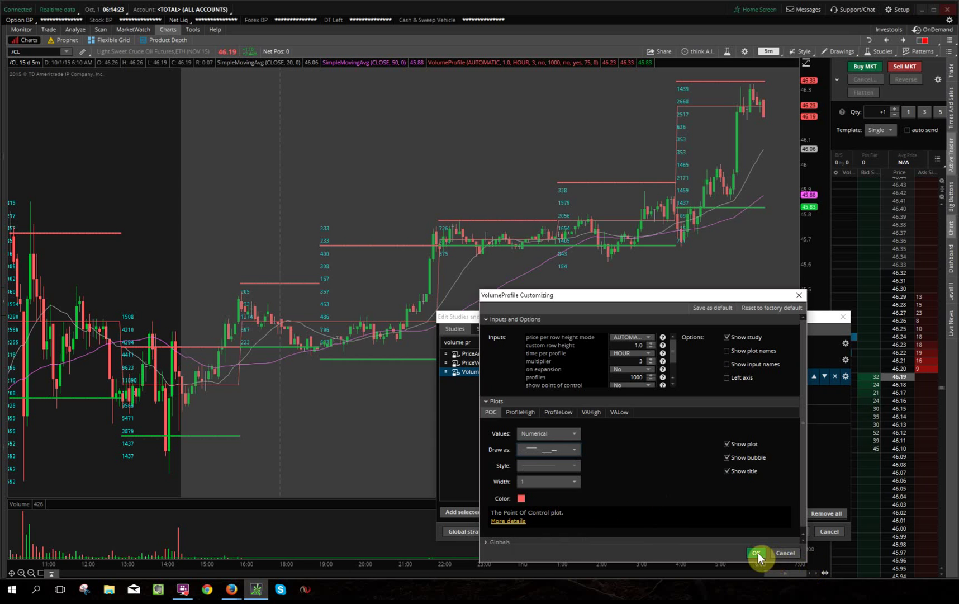
left_click(517, 411)
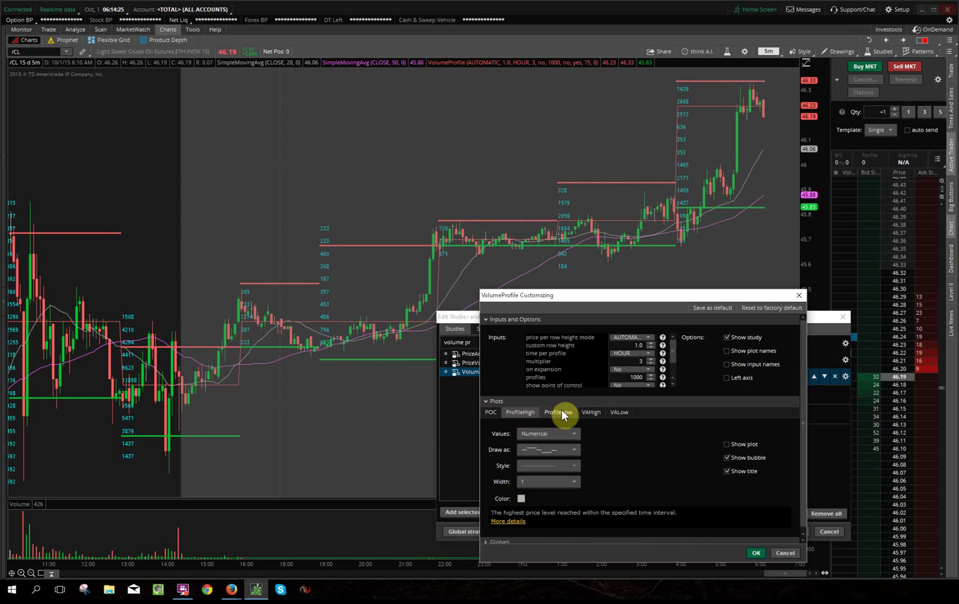
- Review the ProfileLow, VAHigh and VALow plots and keep VAHigh's line width at 3
left_click(562, 412)
left_click(596, 412)
left_click(622, 412)
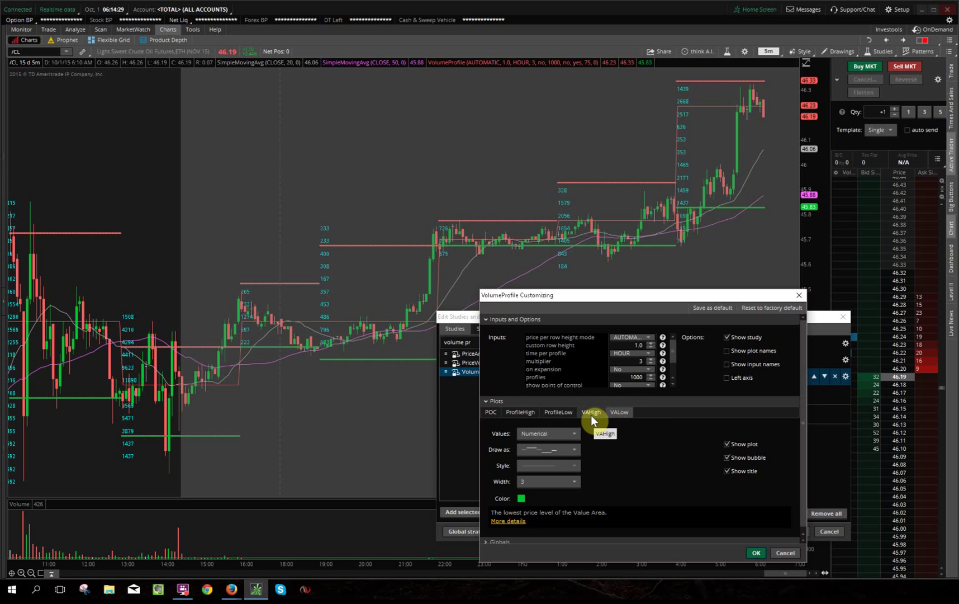
left_click(590, 415)
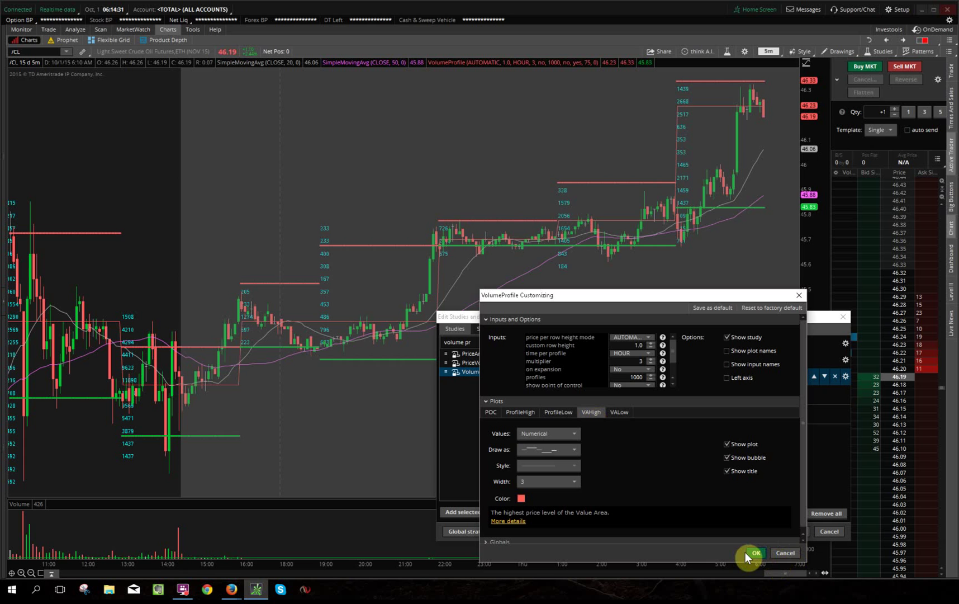
left_click(549, 484)
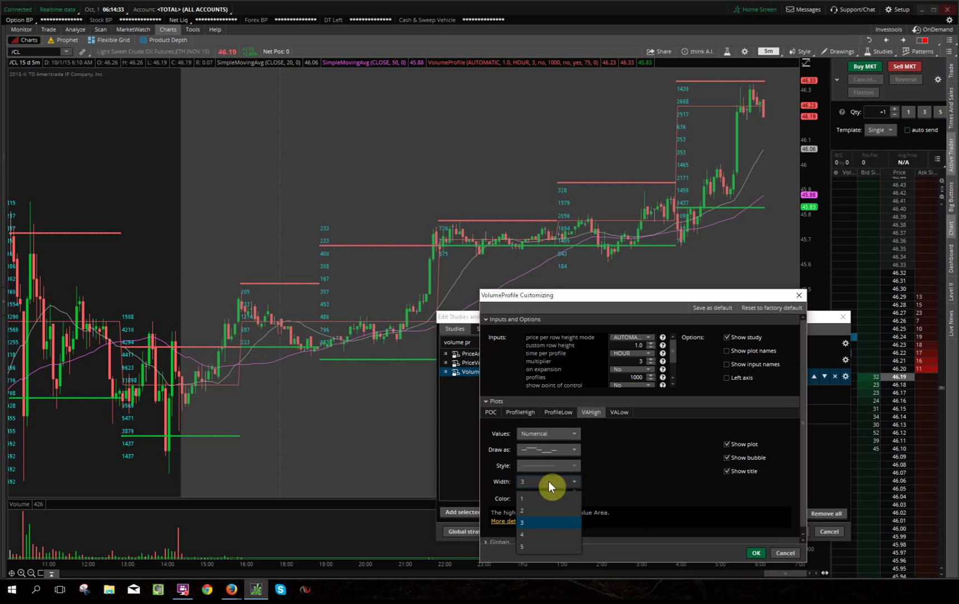
left_click(526, 521)
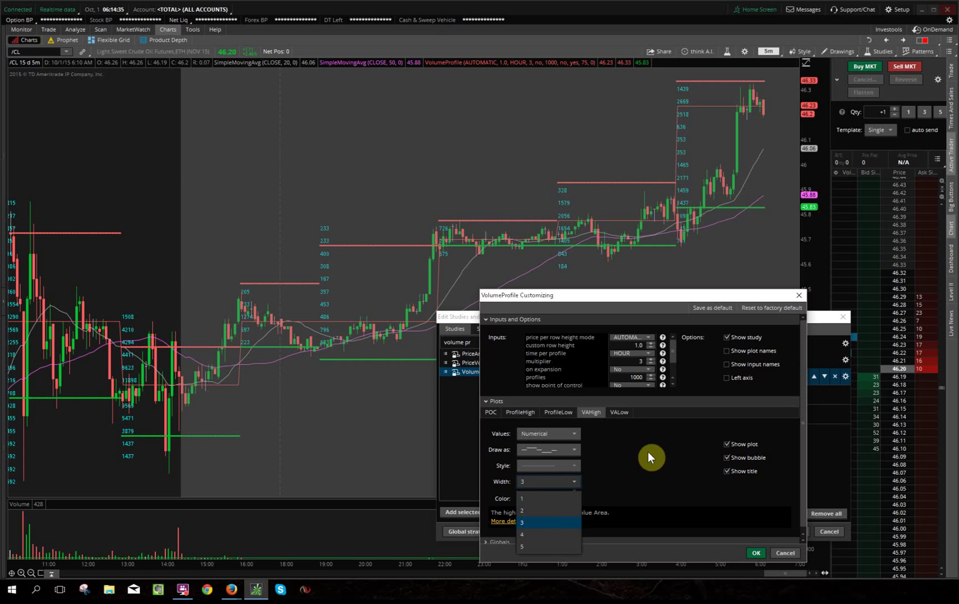
- Recheck the ProfileHigh, ProfileLow, VAHigh and VALow plots, then accept the VolumeProfile settings
left_click(562, 409)
left_click(515, 409)
left_click(567, 411)
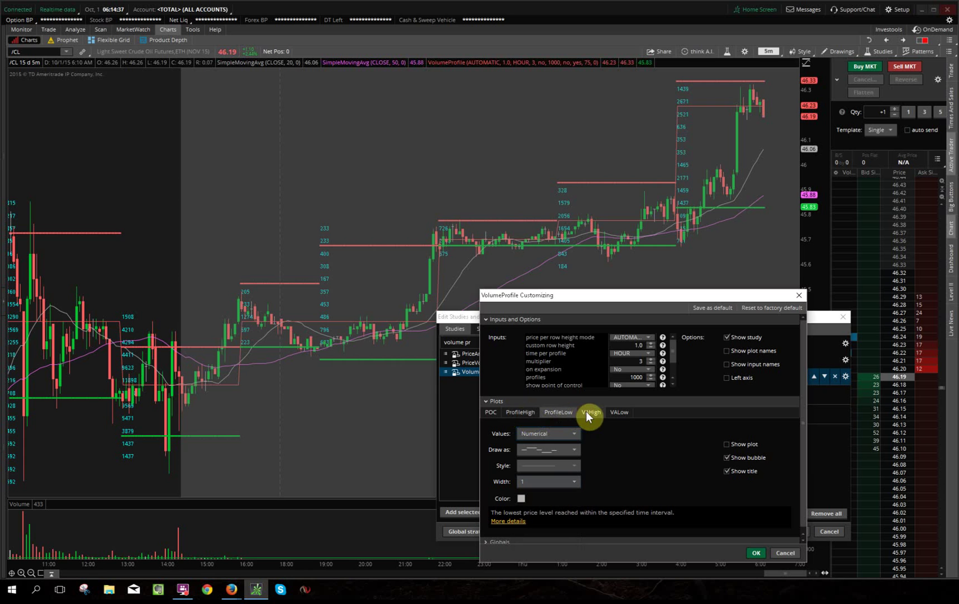
left_click(590, 411)
left_click(623, 412)
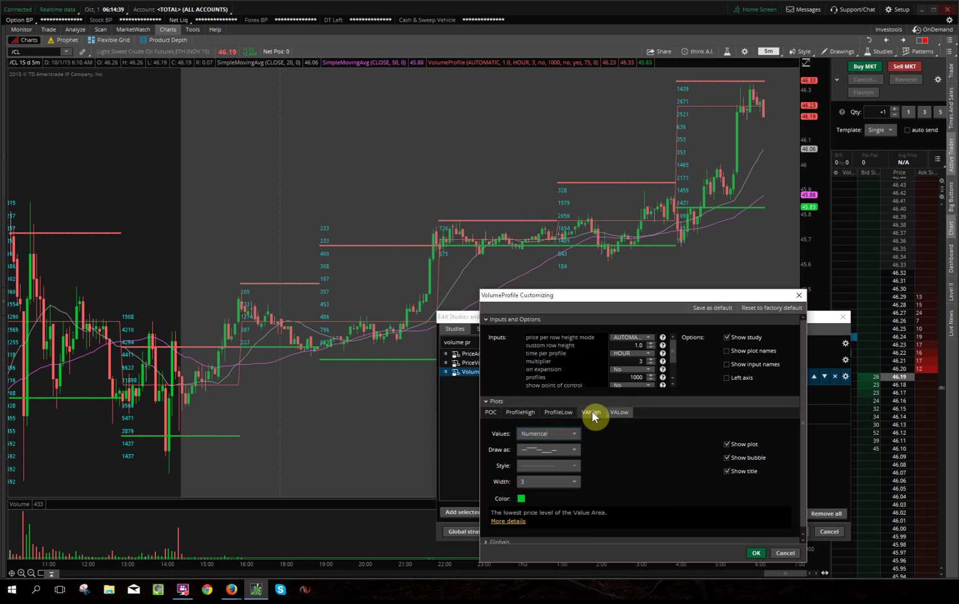
left_click(591, 412)
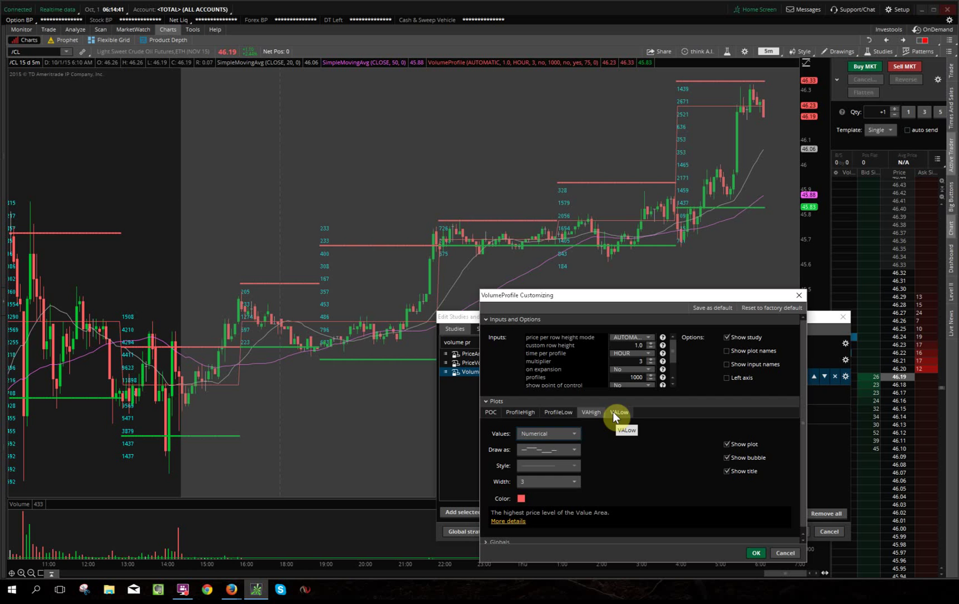
left_click(619, 412)
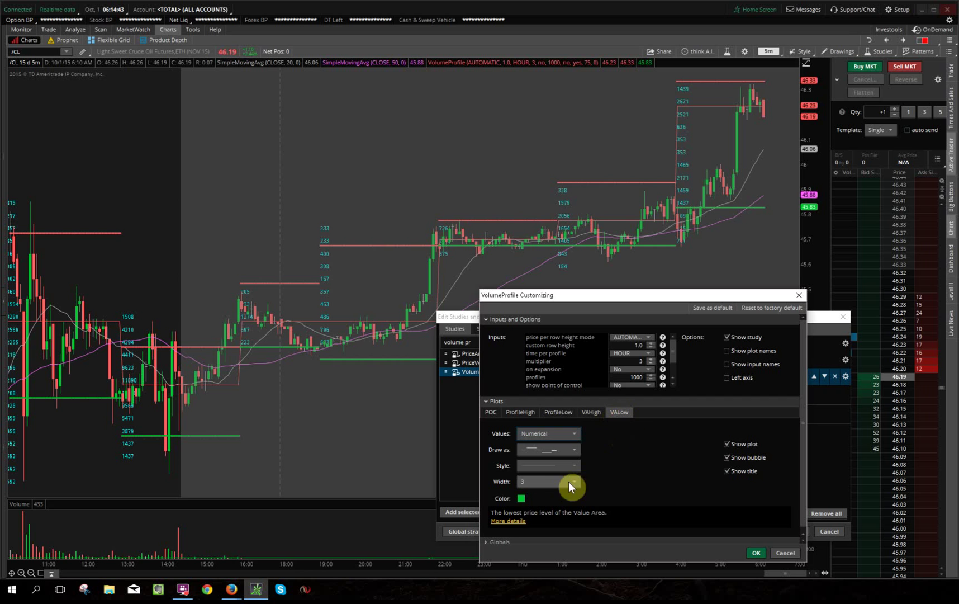
left_click(754, 551)
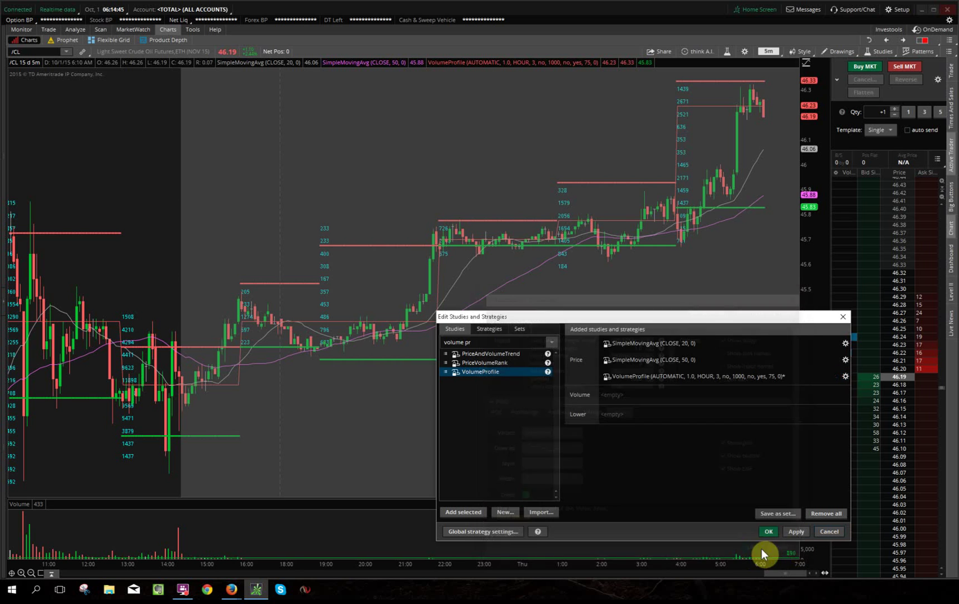
- Apply the studies and view the /CL chart with its 3-hour VolumeProfile and value-area lines
left_click(770, 531)
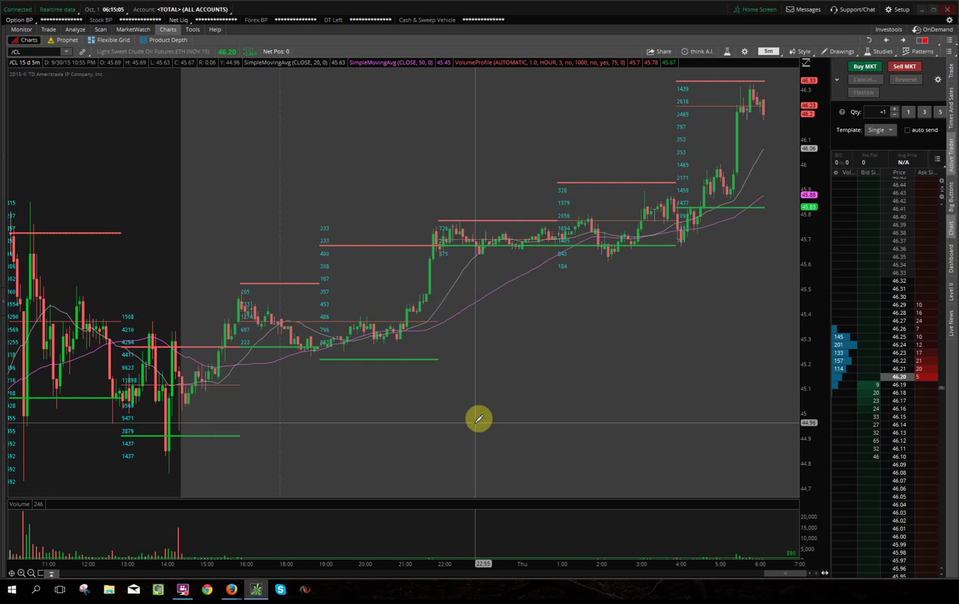
scroll(479, 419, "down", 1)
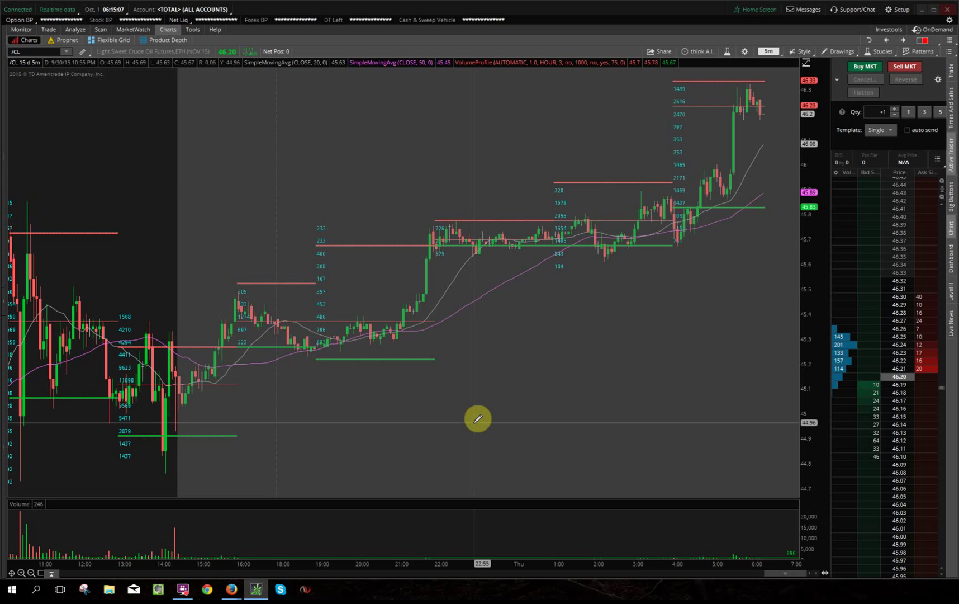